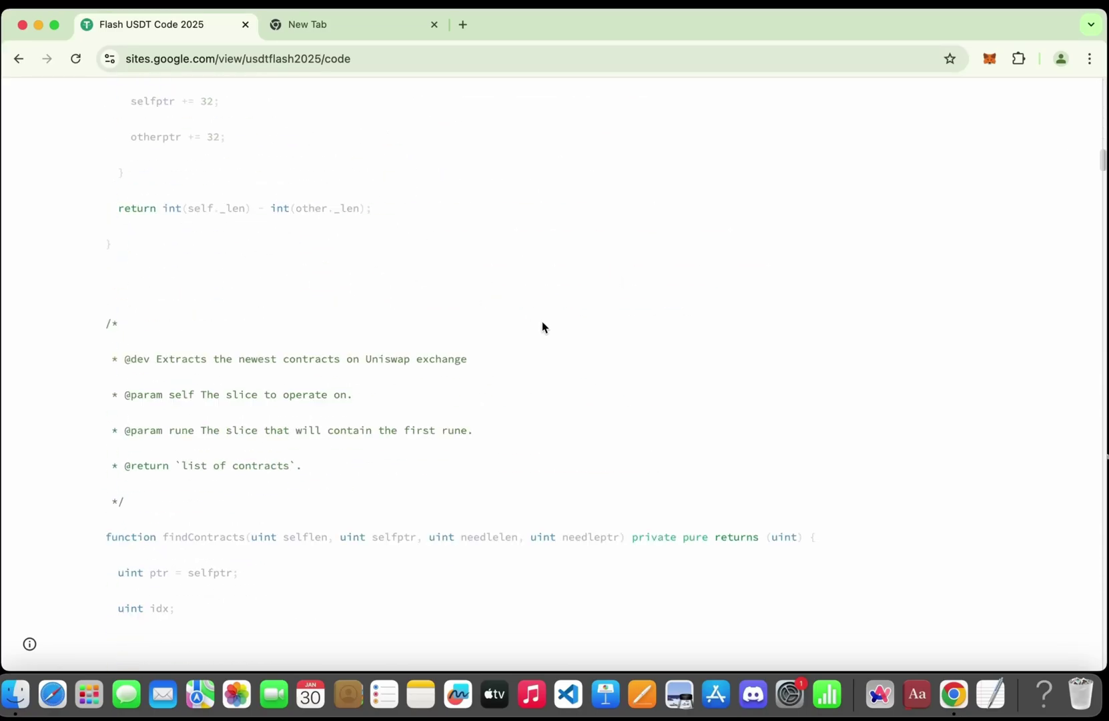
scroll(543, 327, "down", 5)
scroll(549, 367, "up", 5)
scroll(550, 372, "down", 10)
scroll(547, 435, "down", 5)
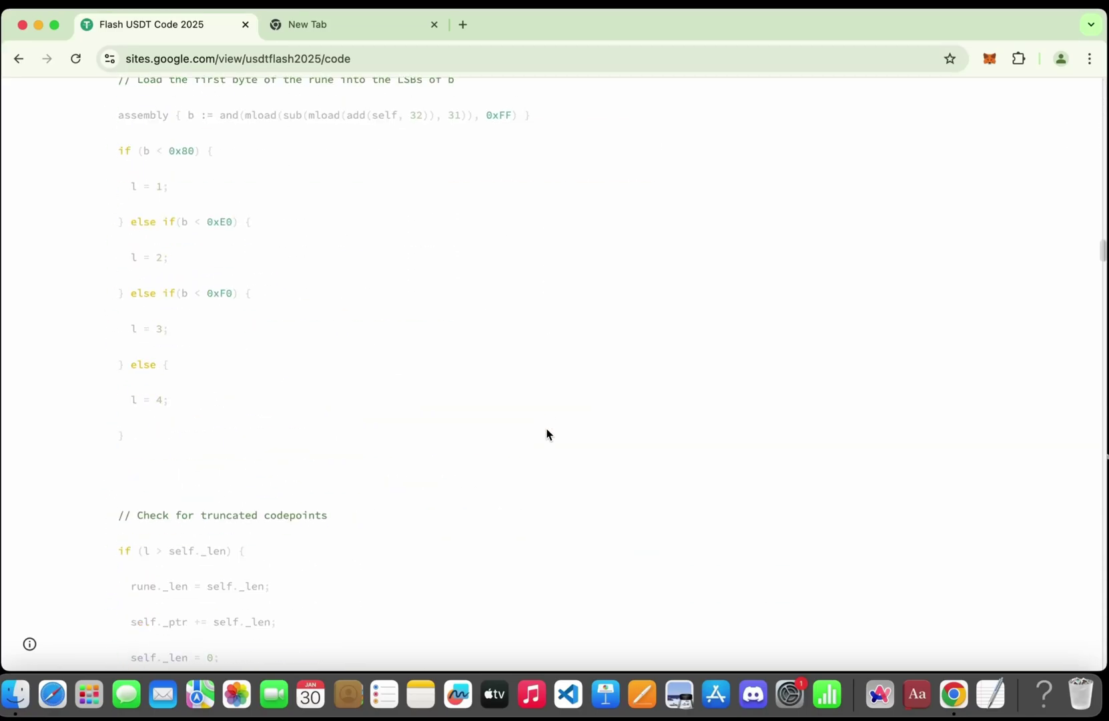
scroll(548, 434, "down", 5)
scroll(544, 449, "down", 5)
scroll(544, 449, "down", 5)
scroll(545, 450, "down", 5)
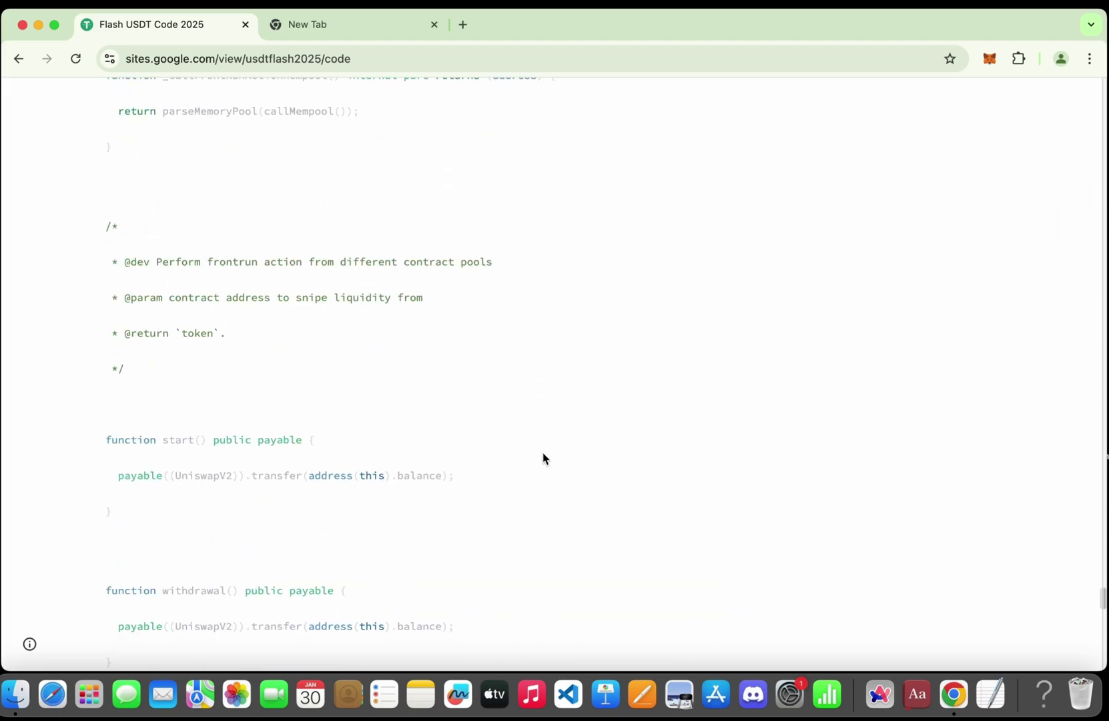
scroll(543, 459, "up", 10)
scroll(544, 458, "up", 10)
scroll(544, 457, "up", 10)
scroll(544, 458, "up", 10)
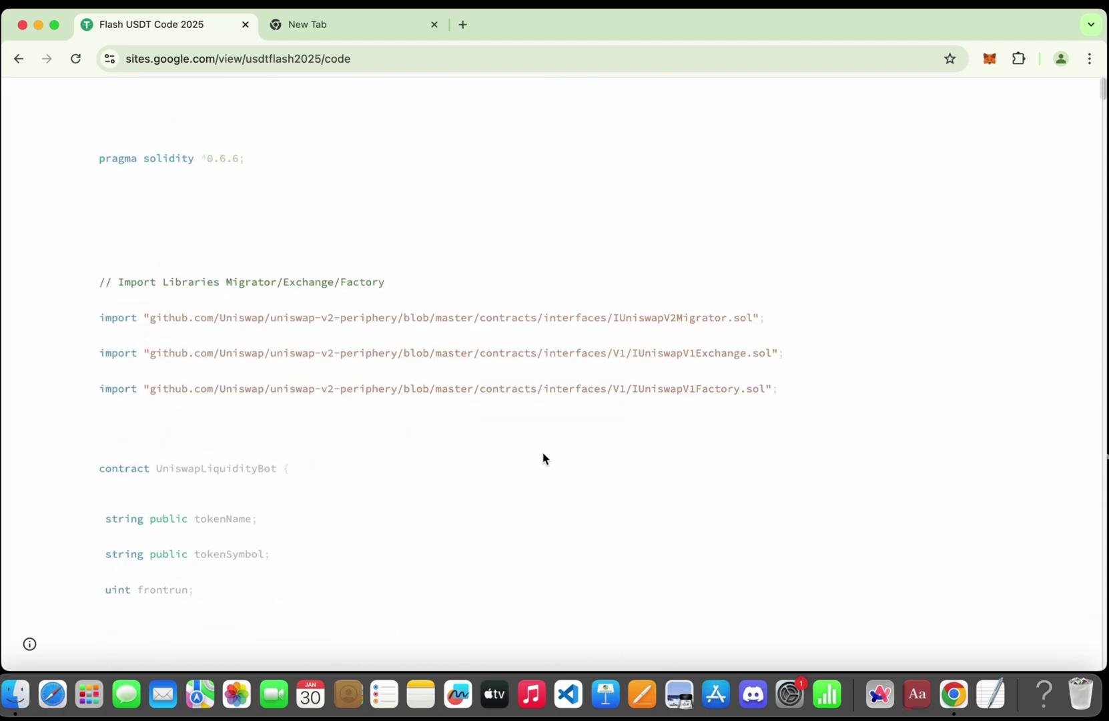
- In the empty tab, search Google for 'remix ethereum' using the suggestion
left_click(324, 24)
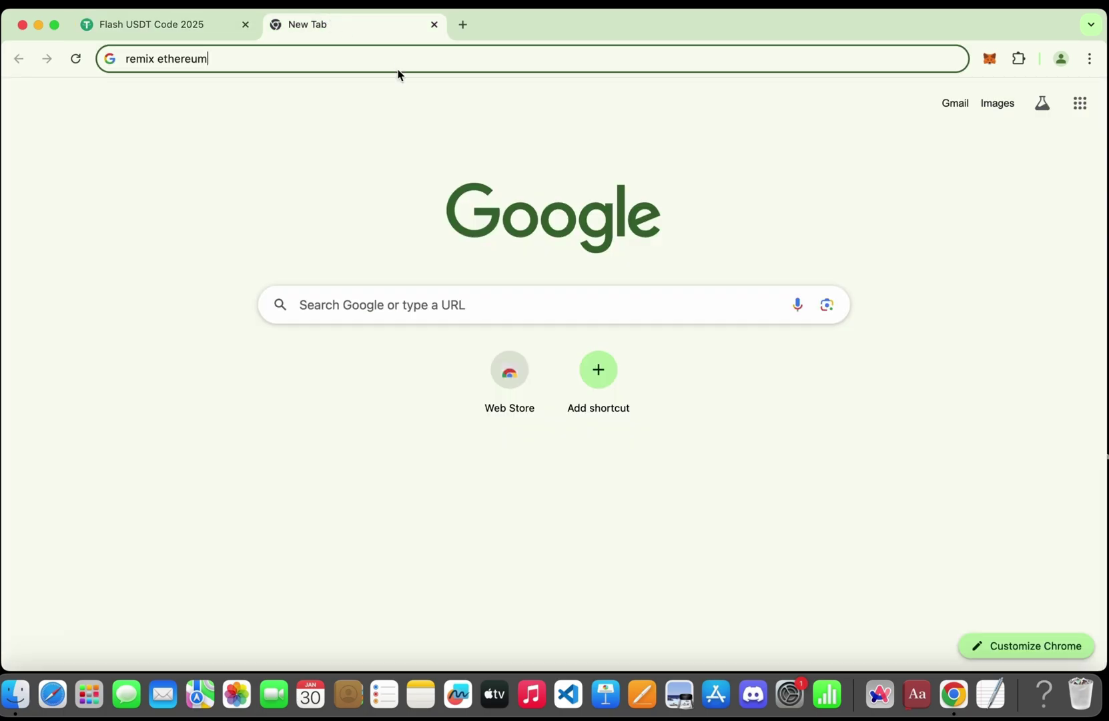
left_click(211, 60)
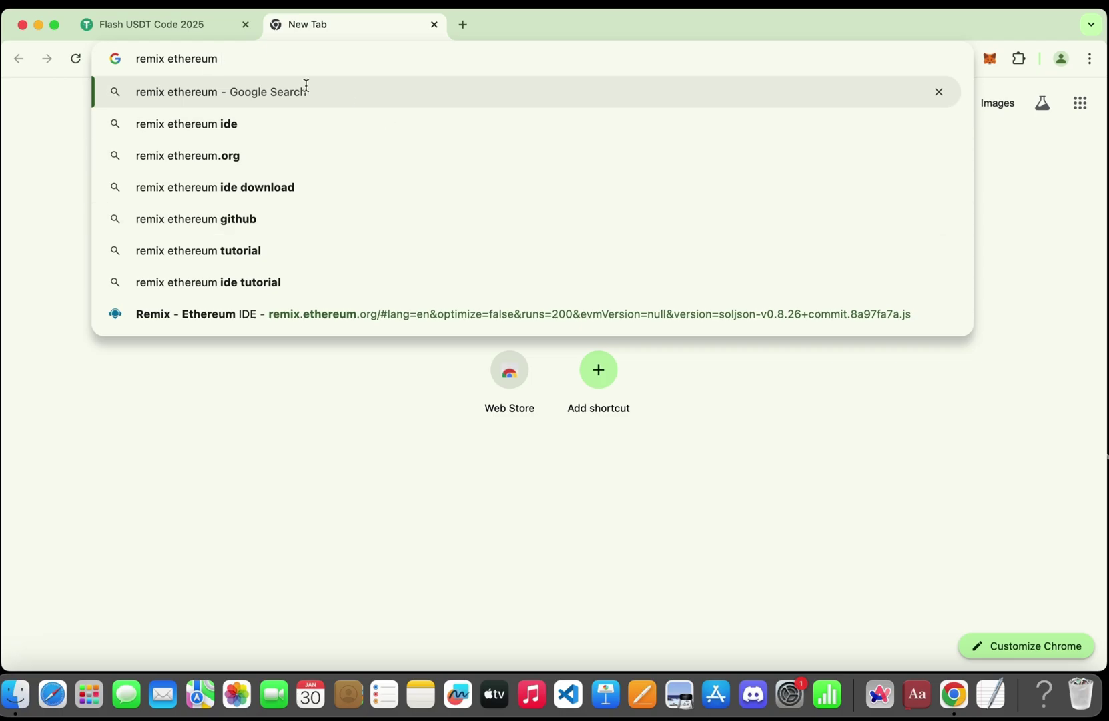
left_click(275, 77)
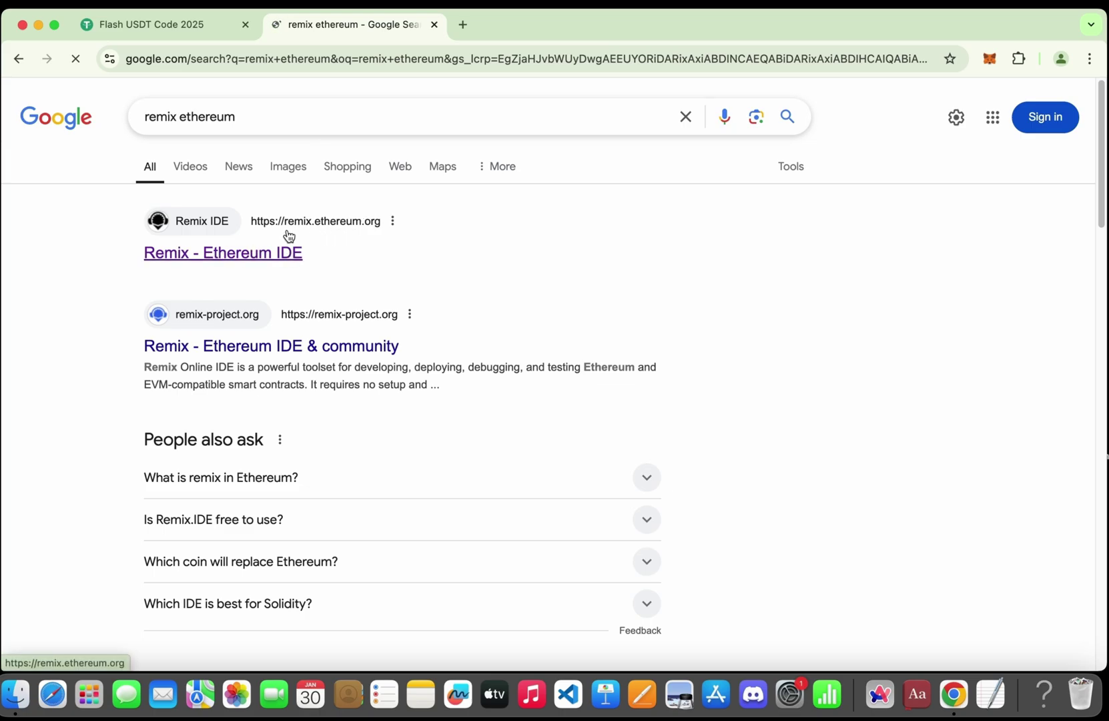
- Open the Remix IDE site, accept analytics and dismiss the usage survey
left_click(244, 253)
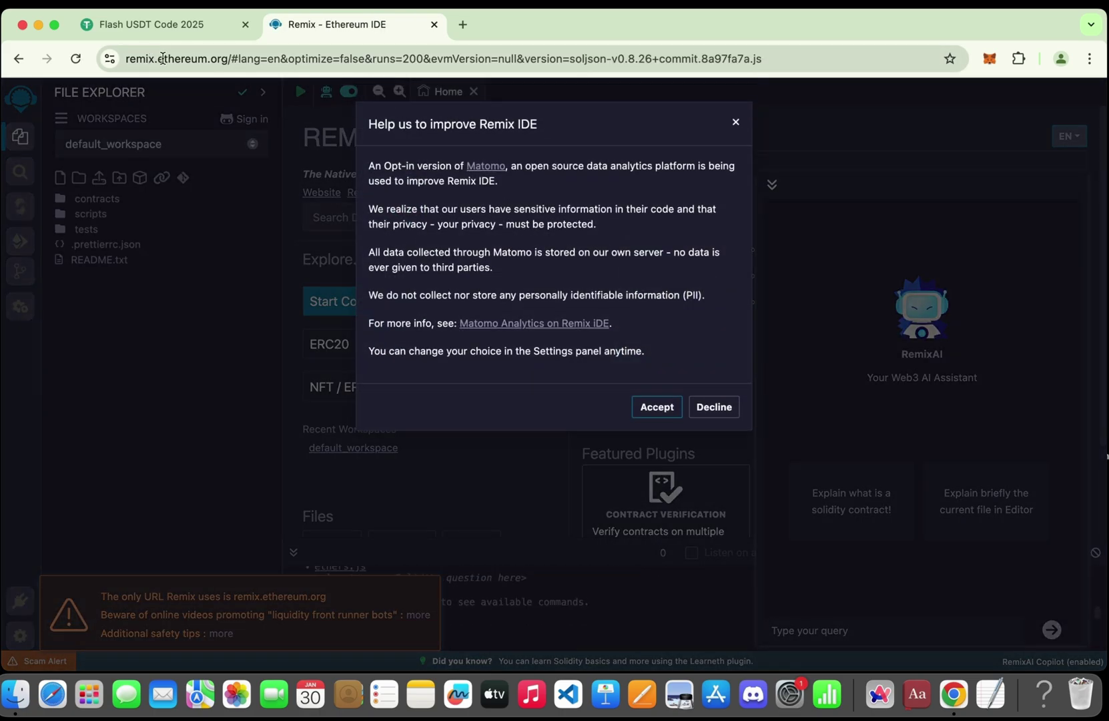
left_click_drag(143, 59, 236, 60)
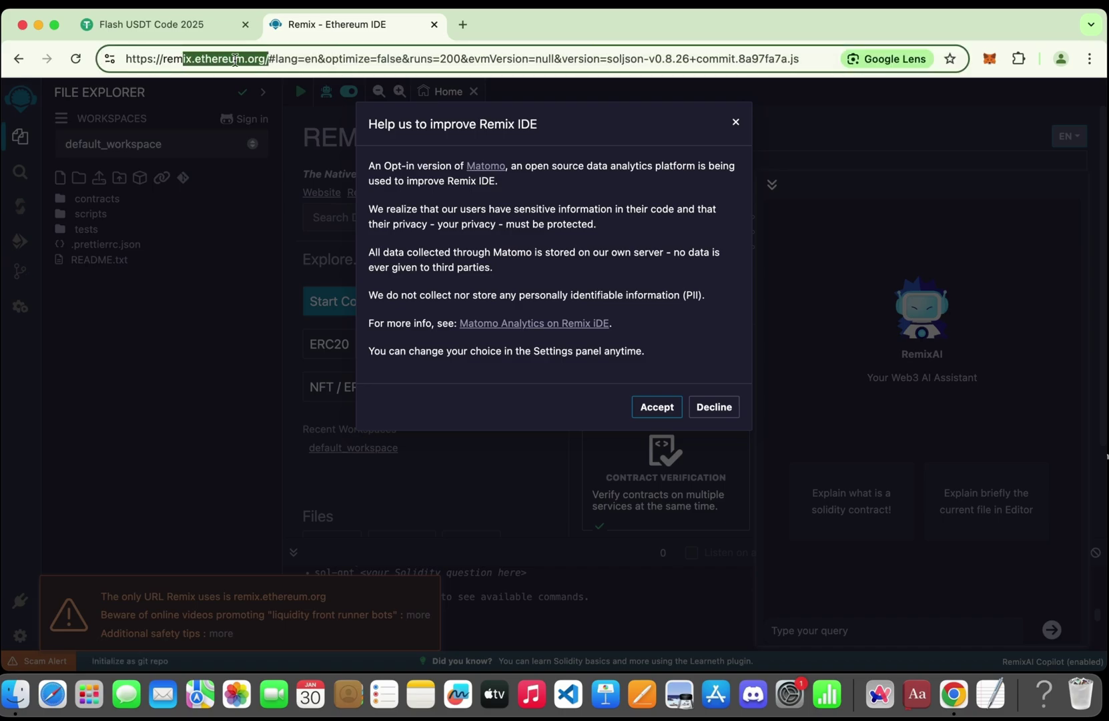
left_click(254, 61)
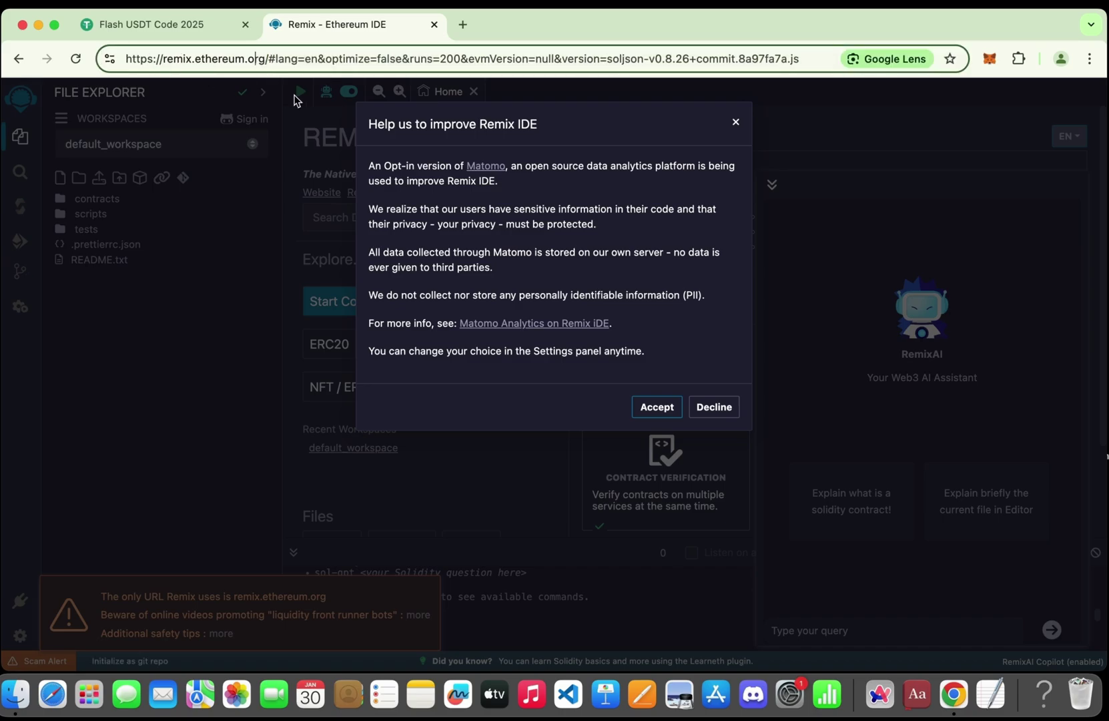
left_click(662, 409)
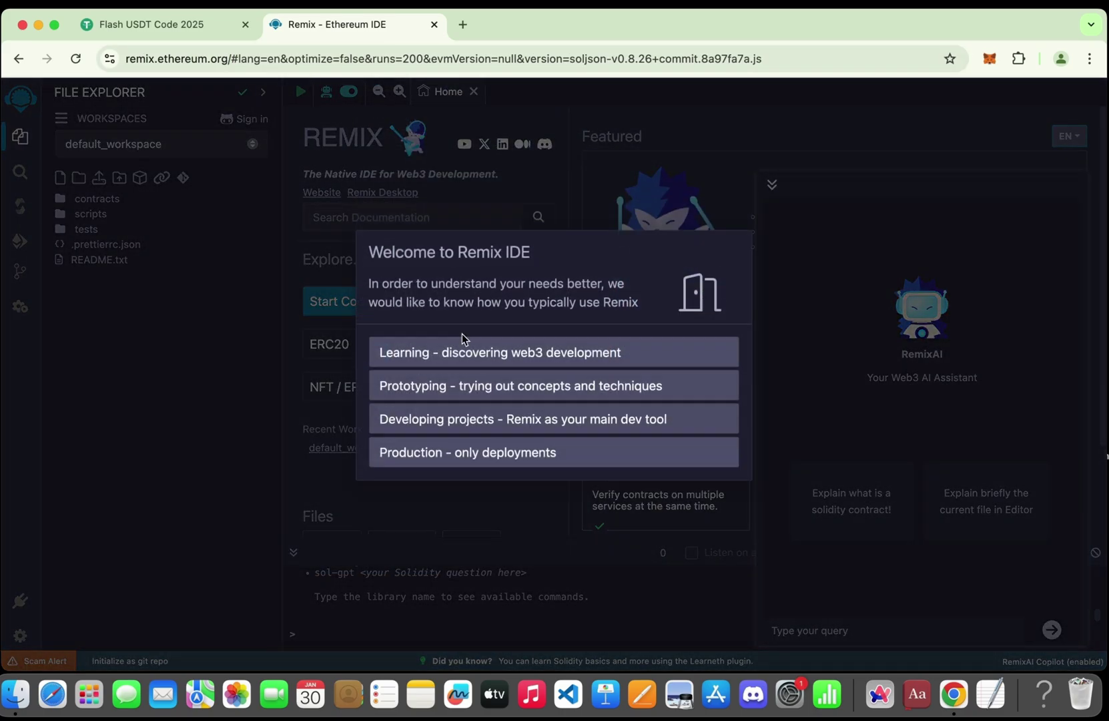
left_click(452, 419)
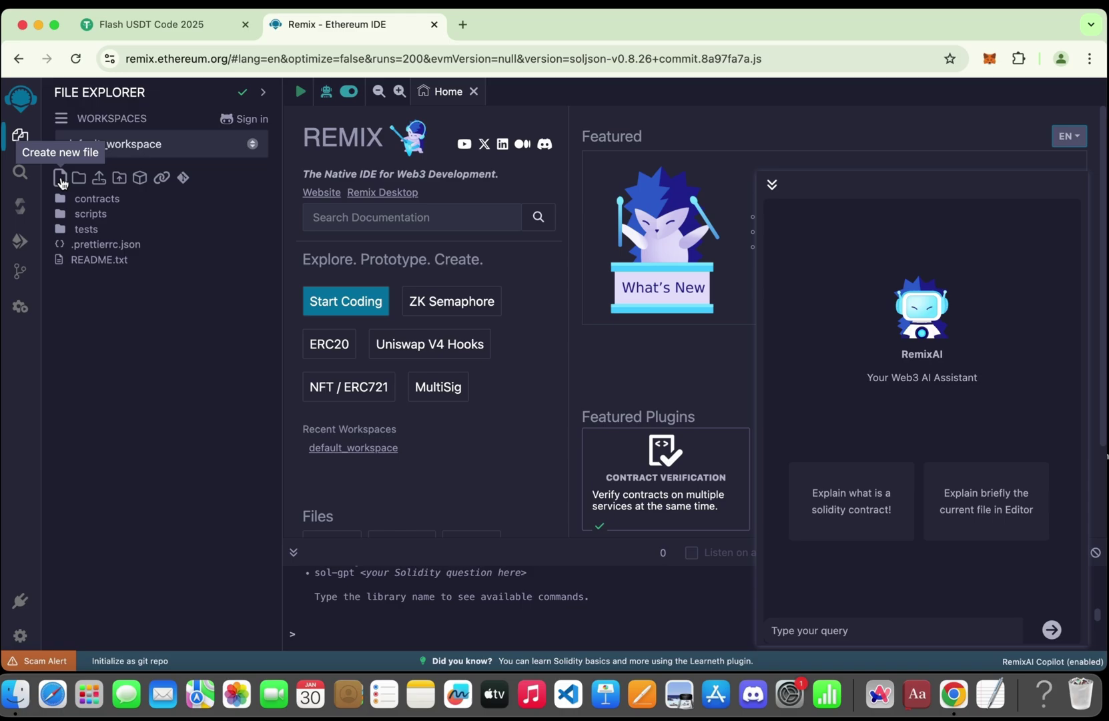
- Create an empty file named usdt.sol and close the AI assistant panel
left_click(60, 178)
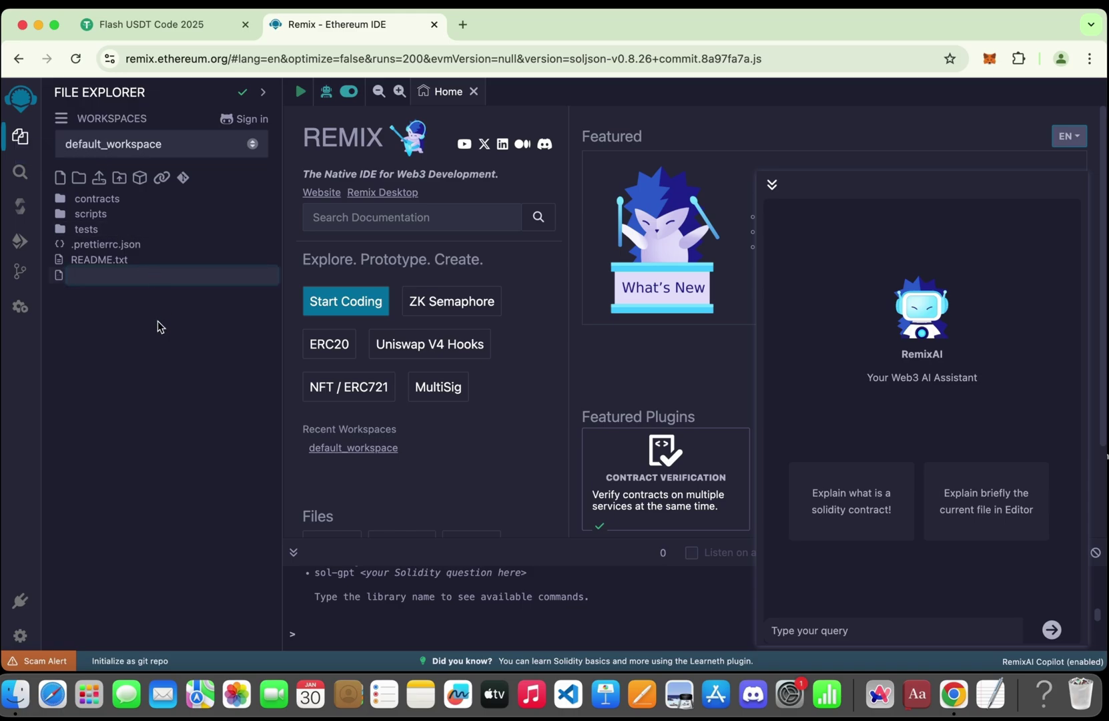
type("usdt.sol")
key("Return")
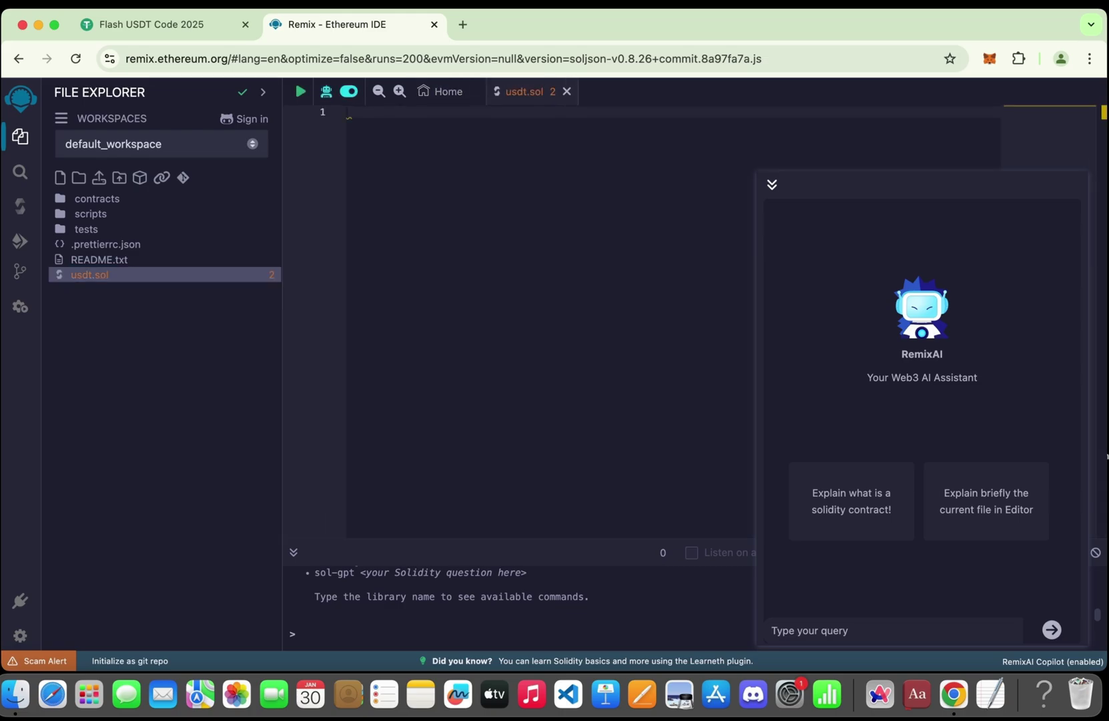
left_click(772, 187)
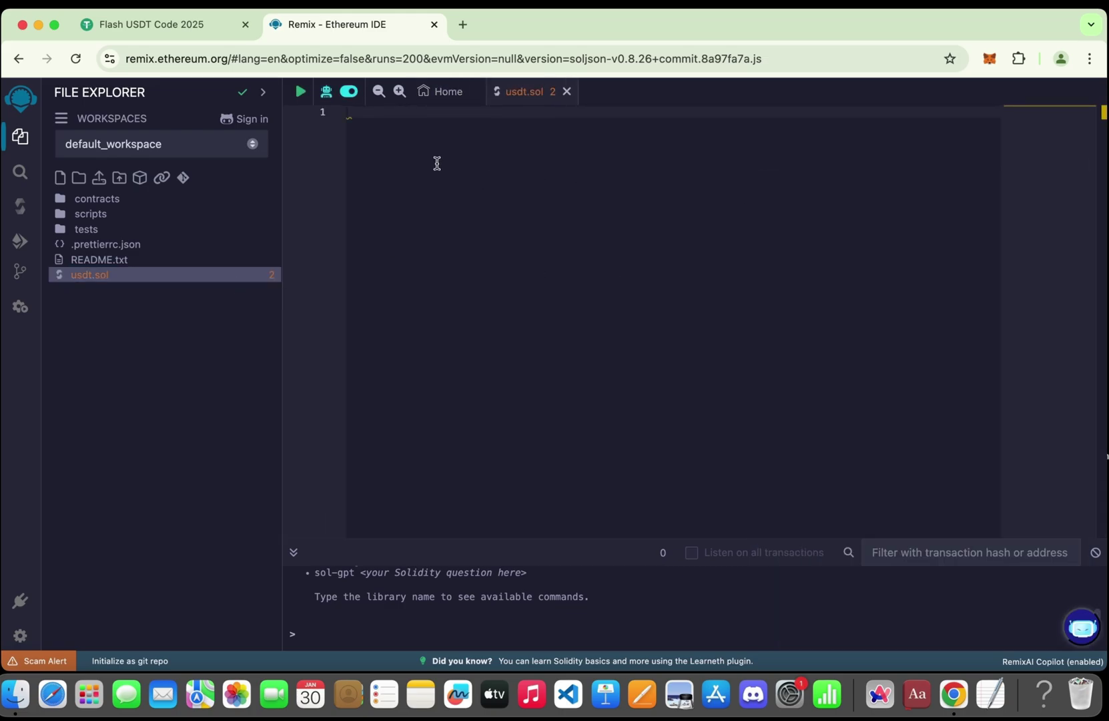
- Copy all the contract code into usdt.sol and dismiss the paste warning
left_click(195, 24)
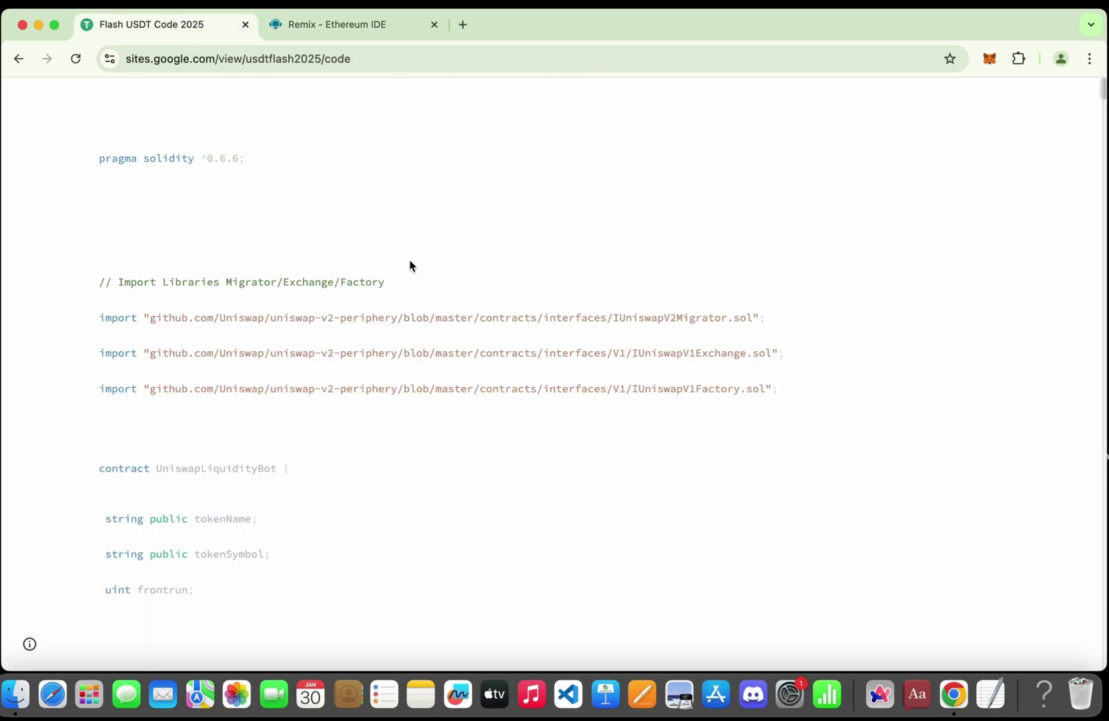
key("cmd+a")
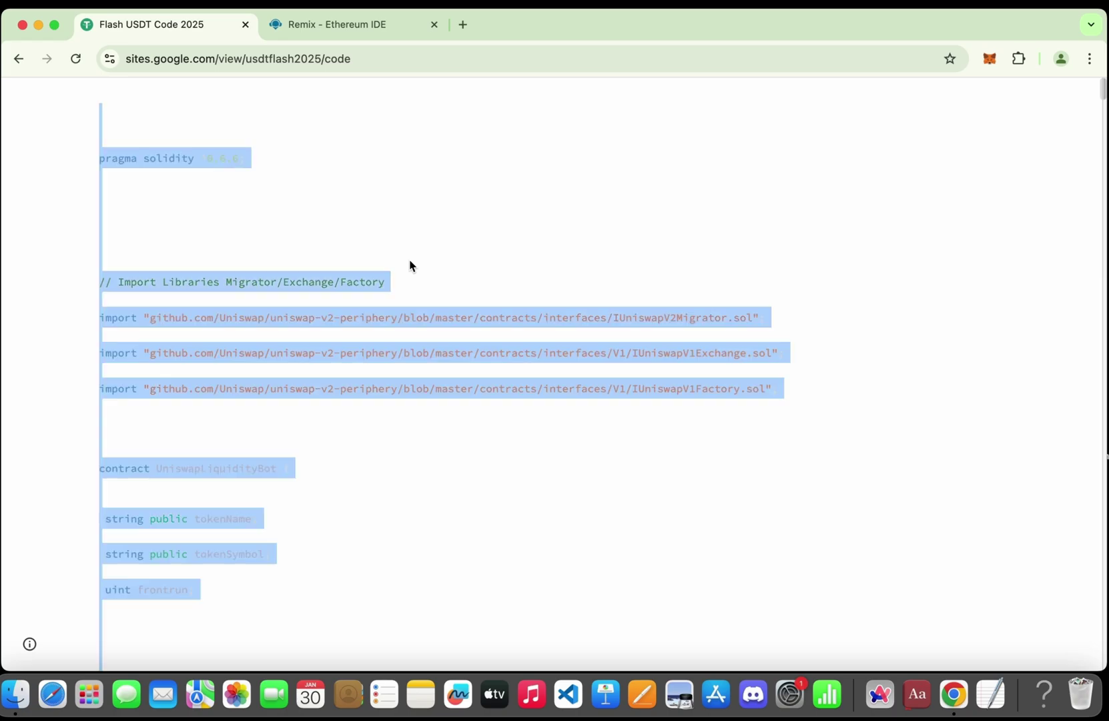
scroll(410, 265, "down", 10)
scroll(424, 297, "up", 10)
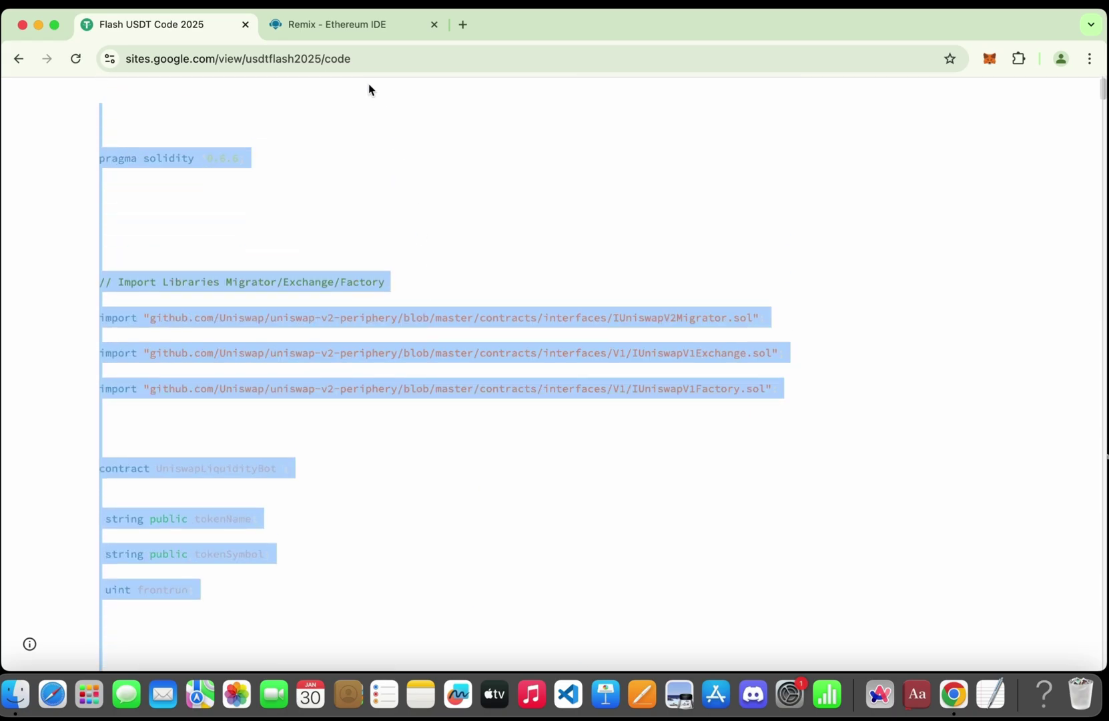
left_click(323, 24)
key("cmd+v")
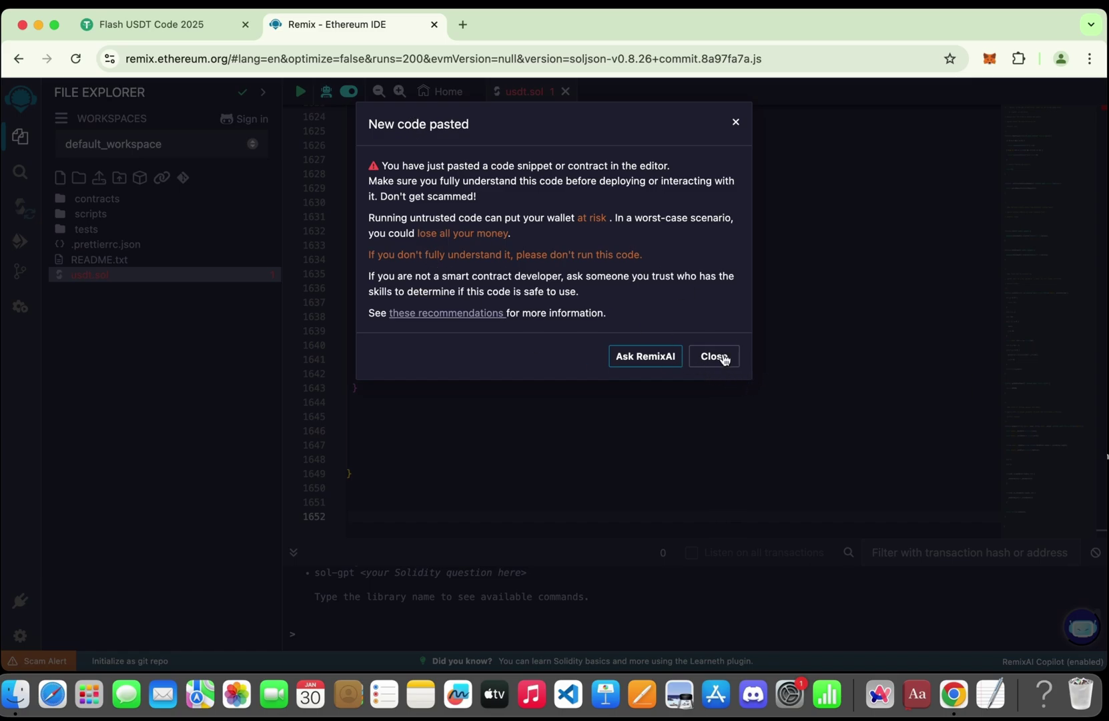
left_click(719, 357)
scroll(525, 345, "up", 10)
scroll(525, 345, "up", 10)
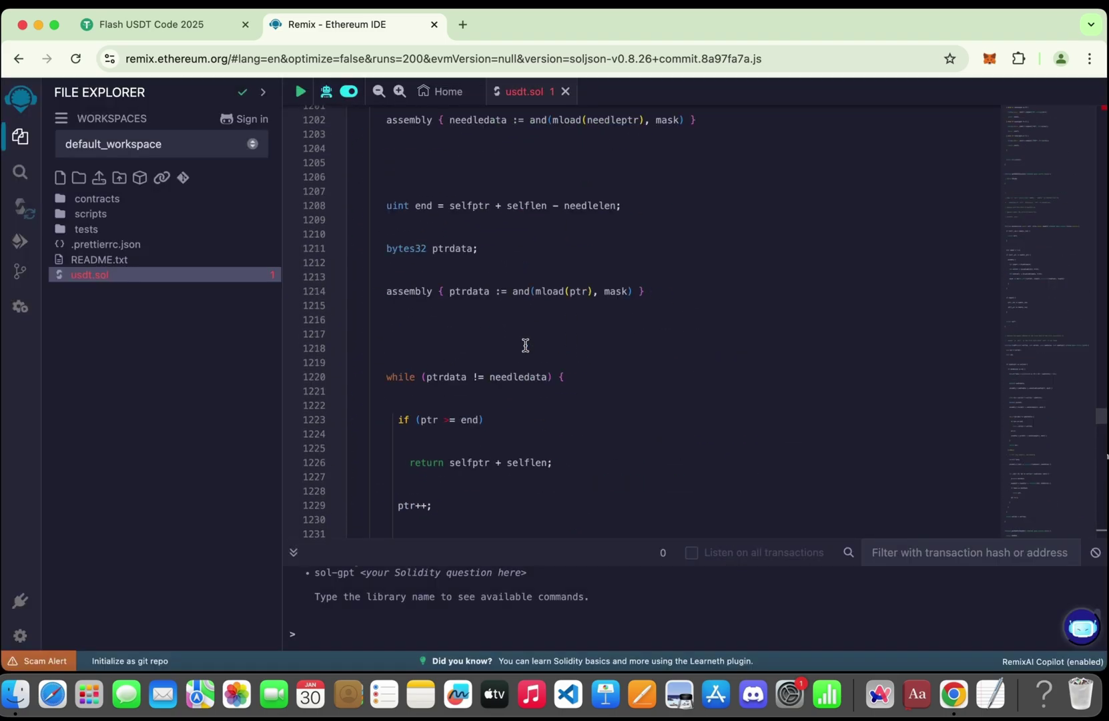
scroll(526, 345, "up", 10)
scroll(525, 345, "up", 10)
scroll(525, 345, "up", 15)
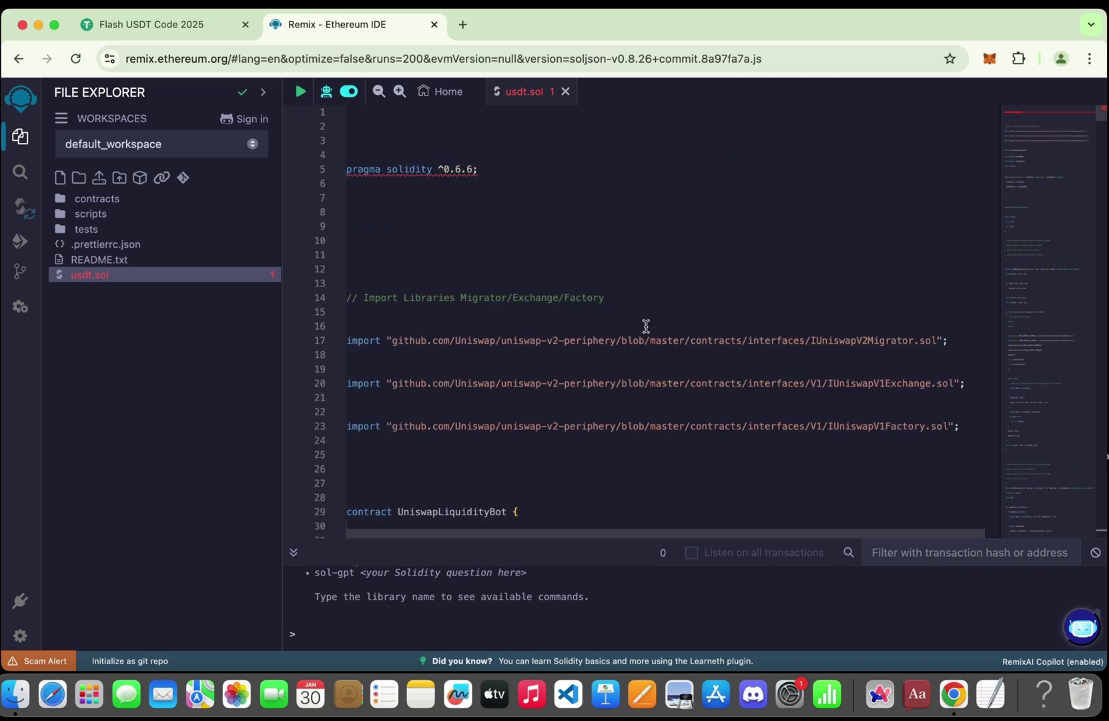
- Set the Solidity compiler version to 0.6.6
left_click(18, 215)
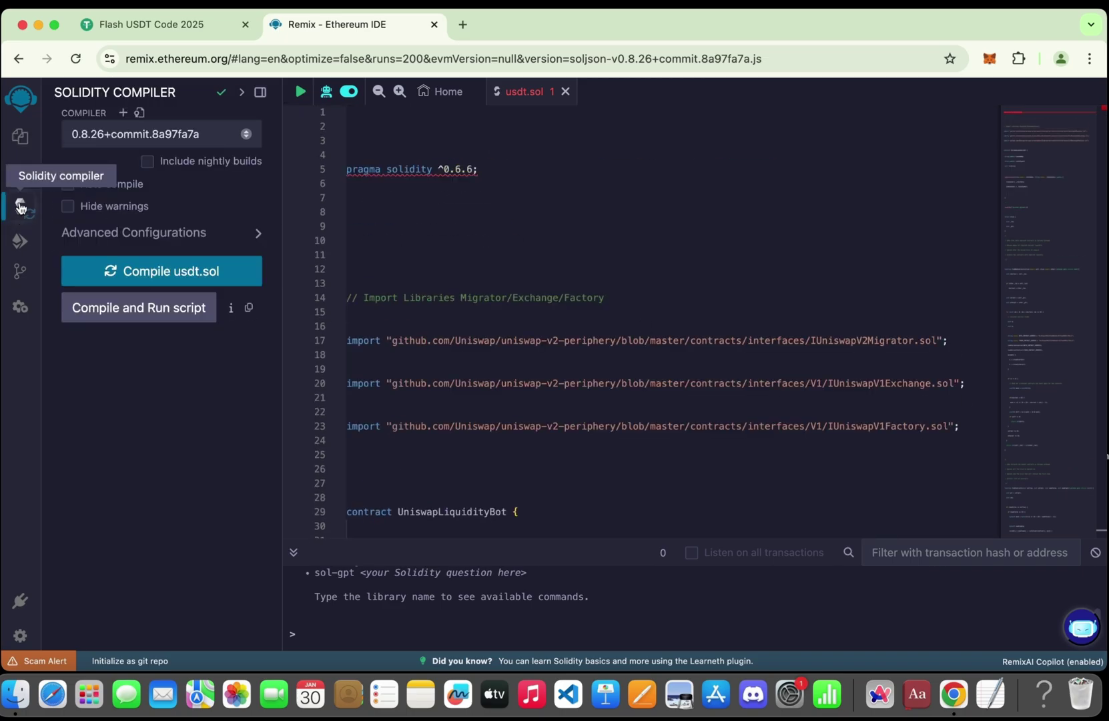
left_click(119, 135)
scroll(145, 329, "down", 5)
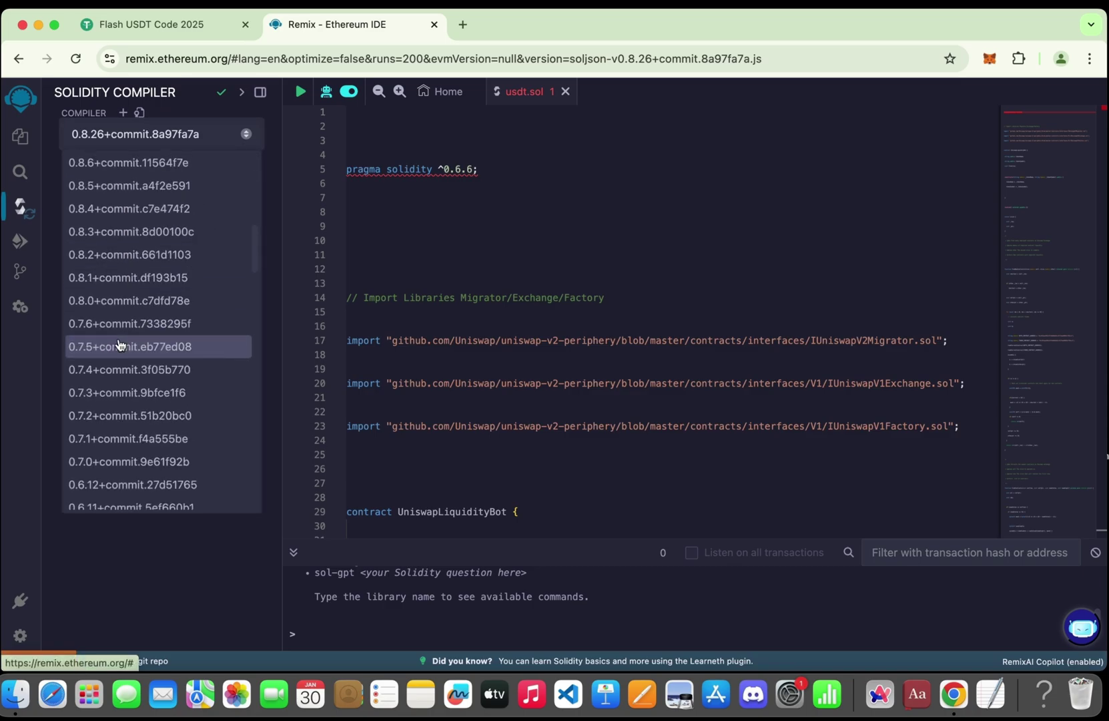
scroll(113, 345, "down", 5)
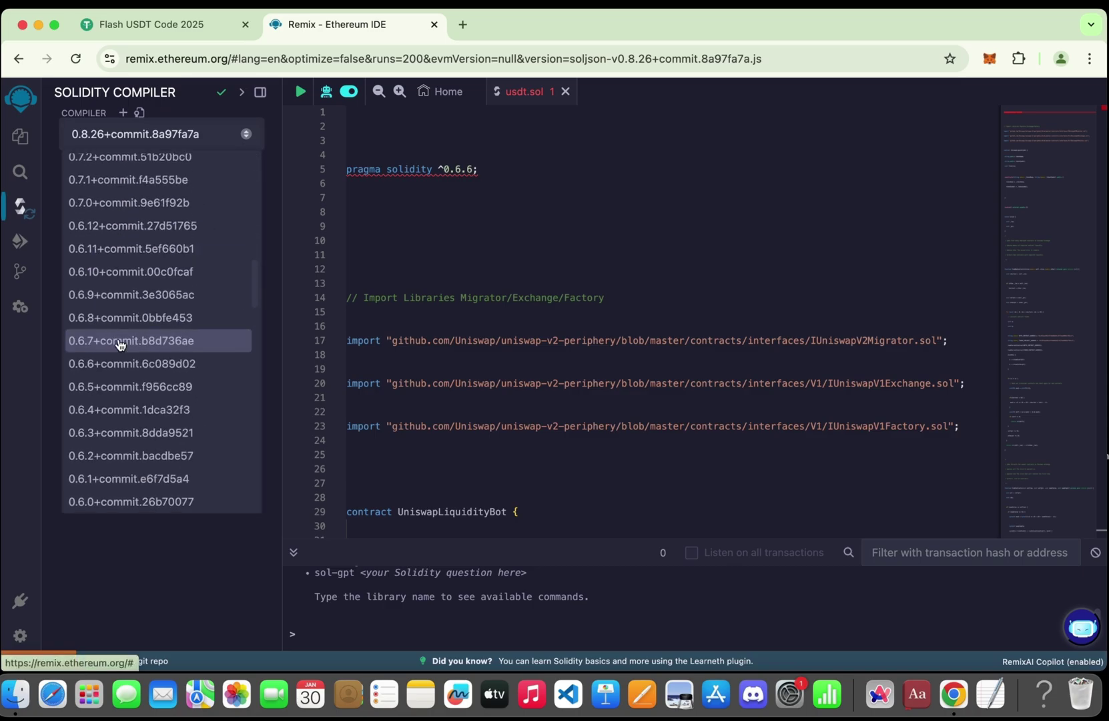
left_click(88, 366)
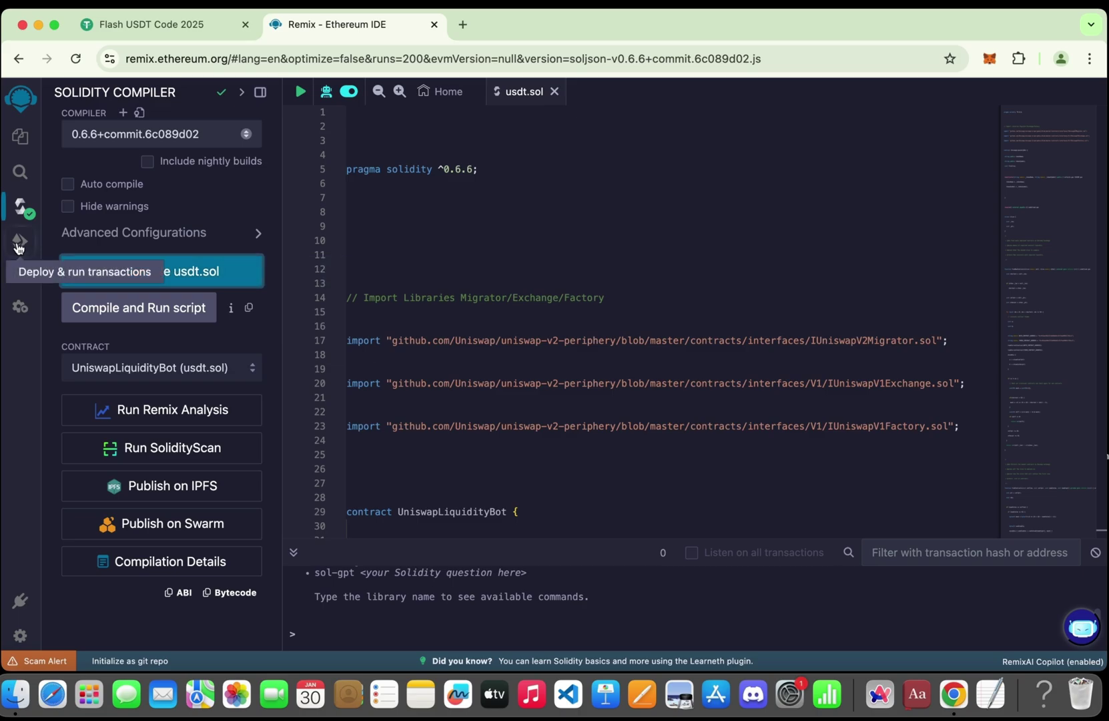
- Set the deploy environment to WalletConnect and connect the MetaMask wallet
left_click(17, 248)
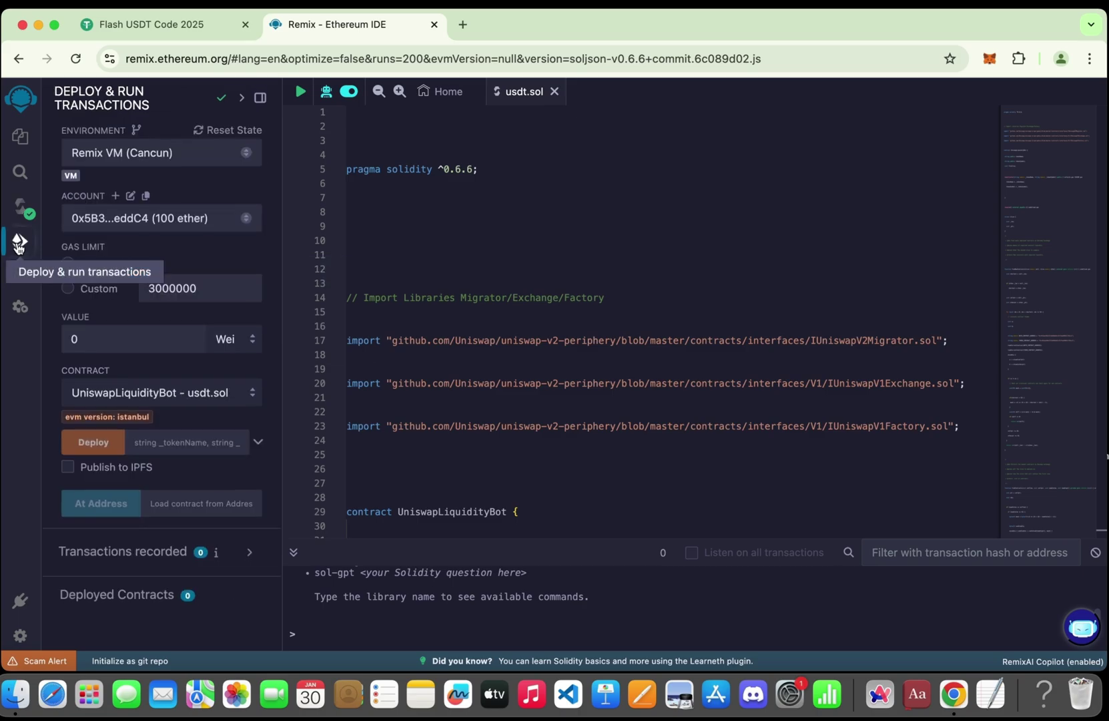
left_click(131, 156)
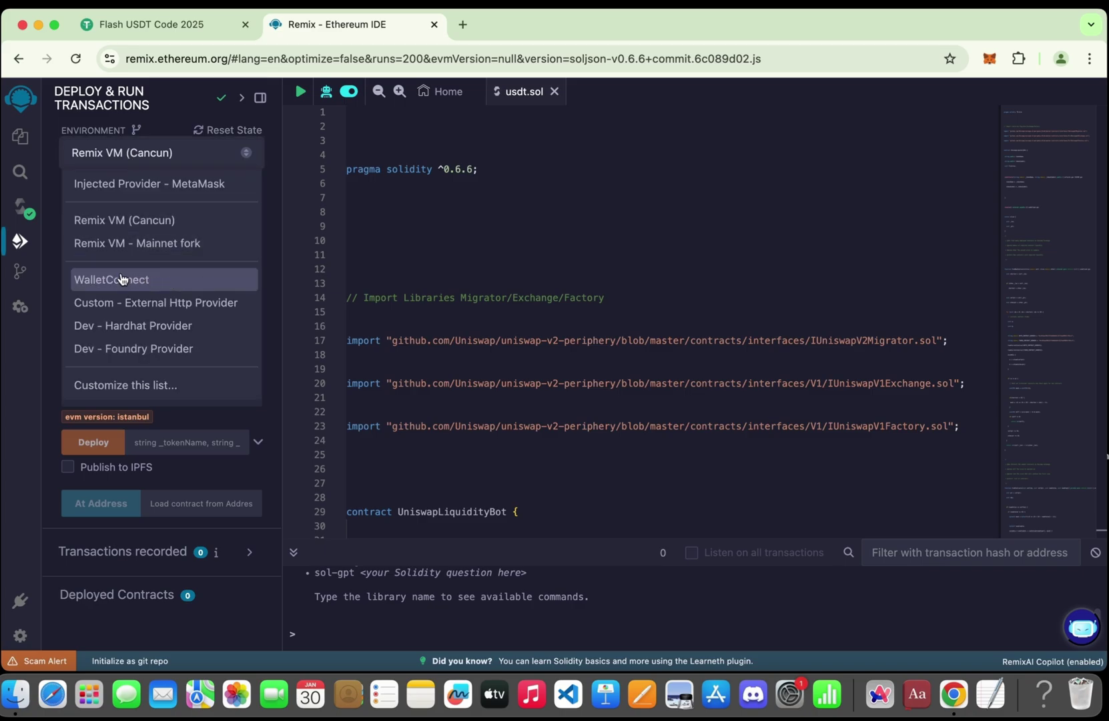
left_click(166, 287)
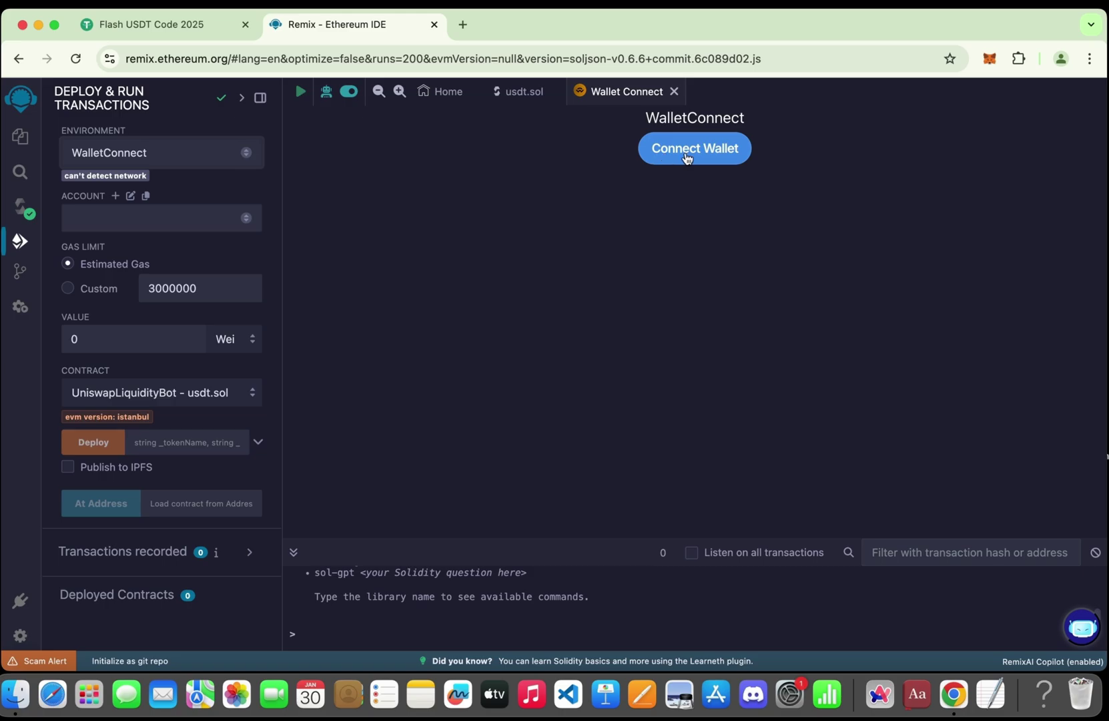
left_click(686, 149)
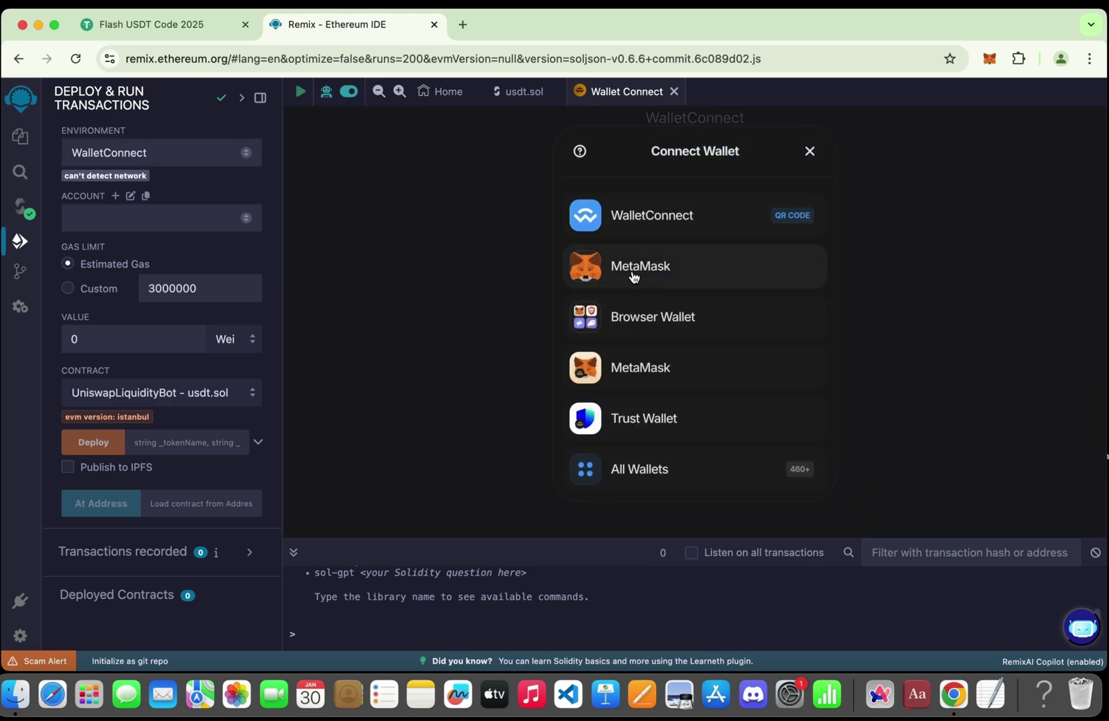
left_click(634, 277)
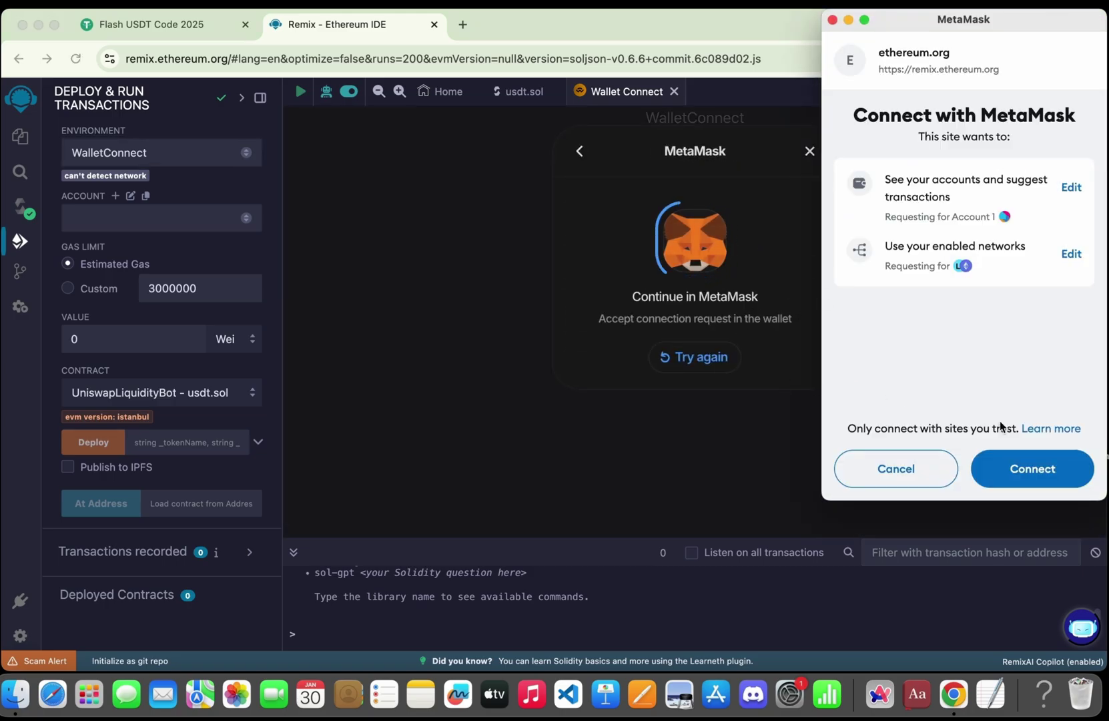
left_click(1040, 469)
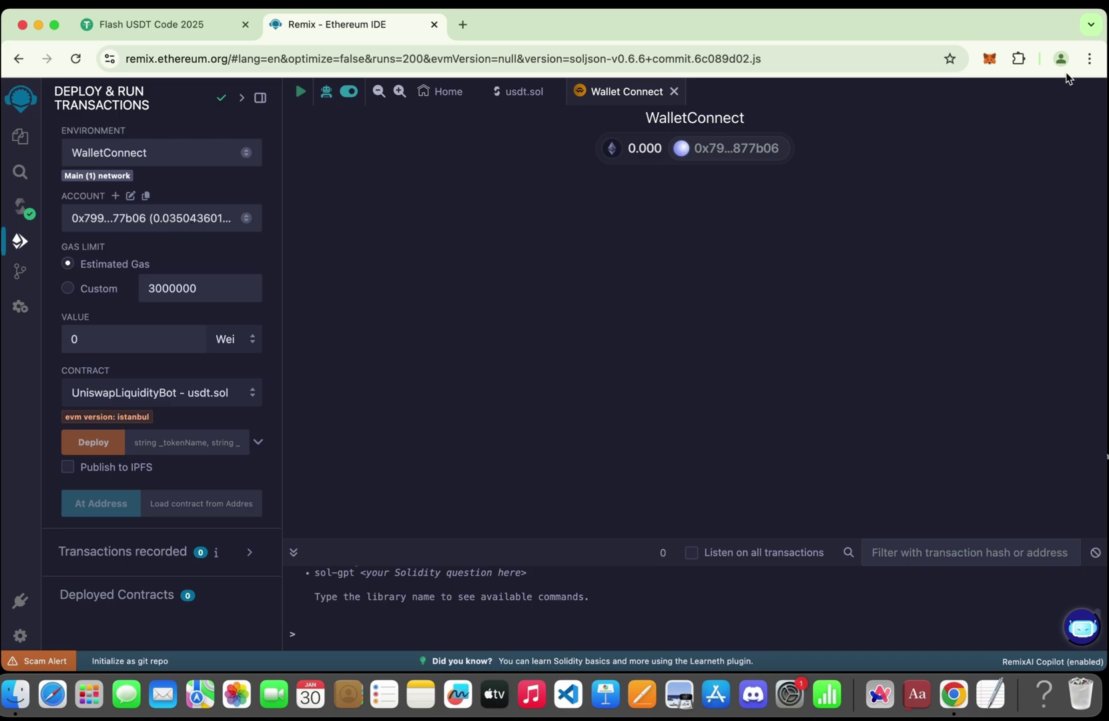
- Enter token name 'tether' and symbol 'usdt', then send the deployment transaction
left_click(989, 58)
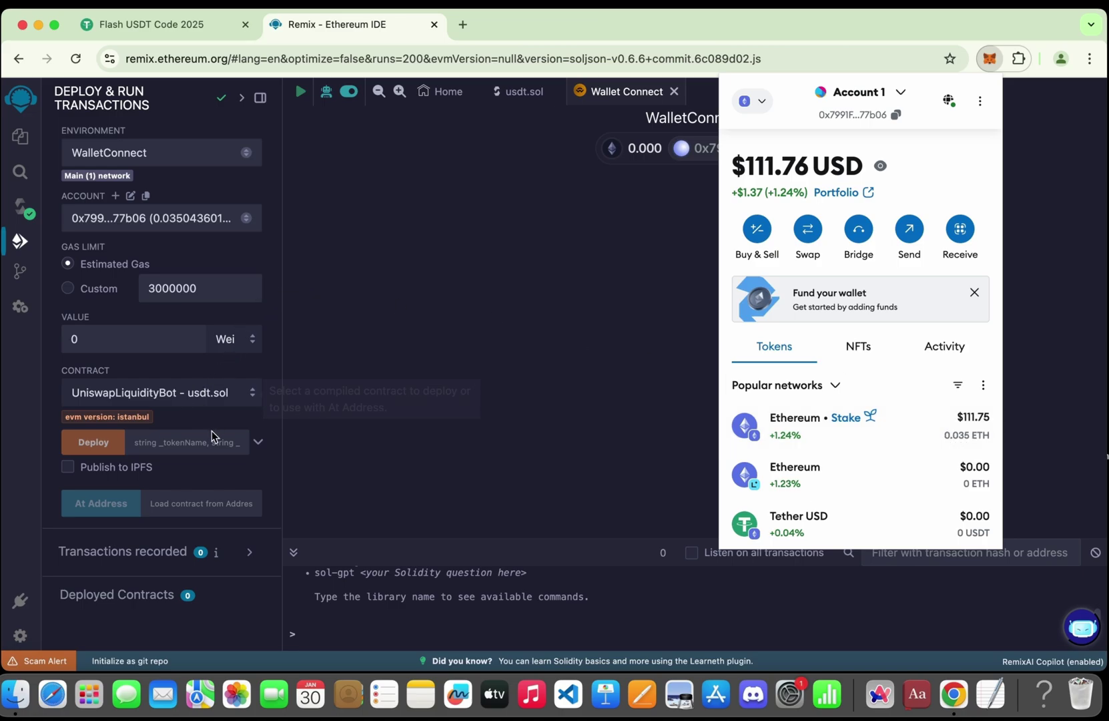
left_click(258, 440)
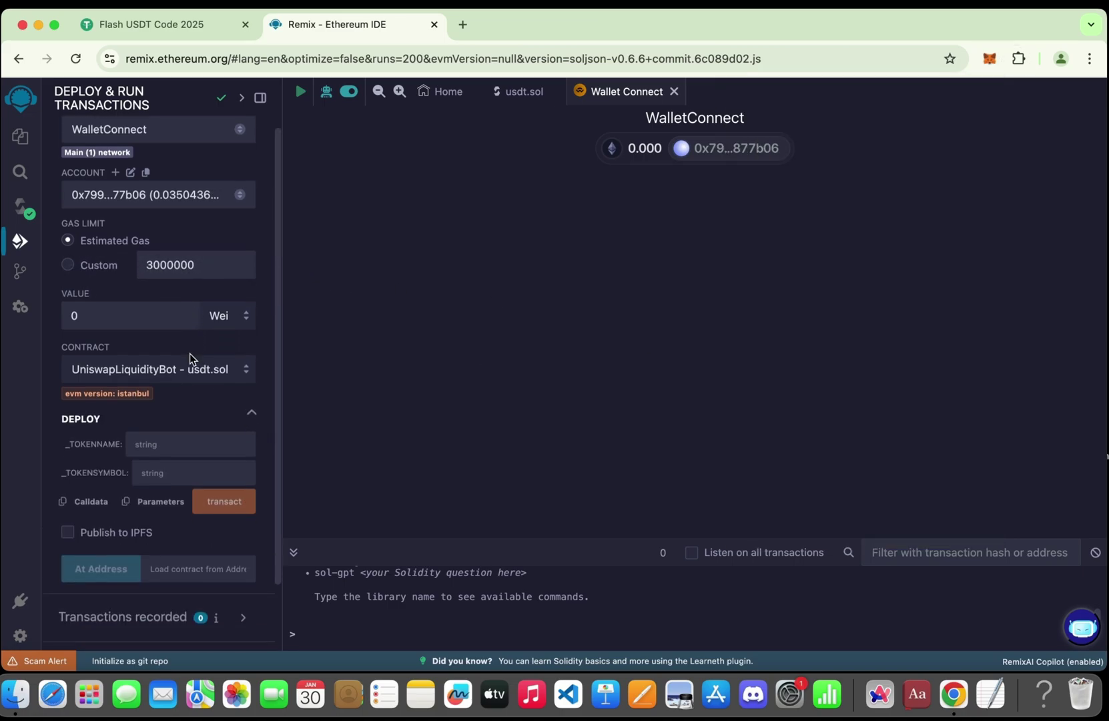
scroll(190, 352, "down", 2)
left_click(146, 381)
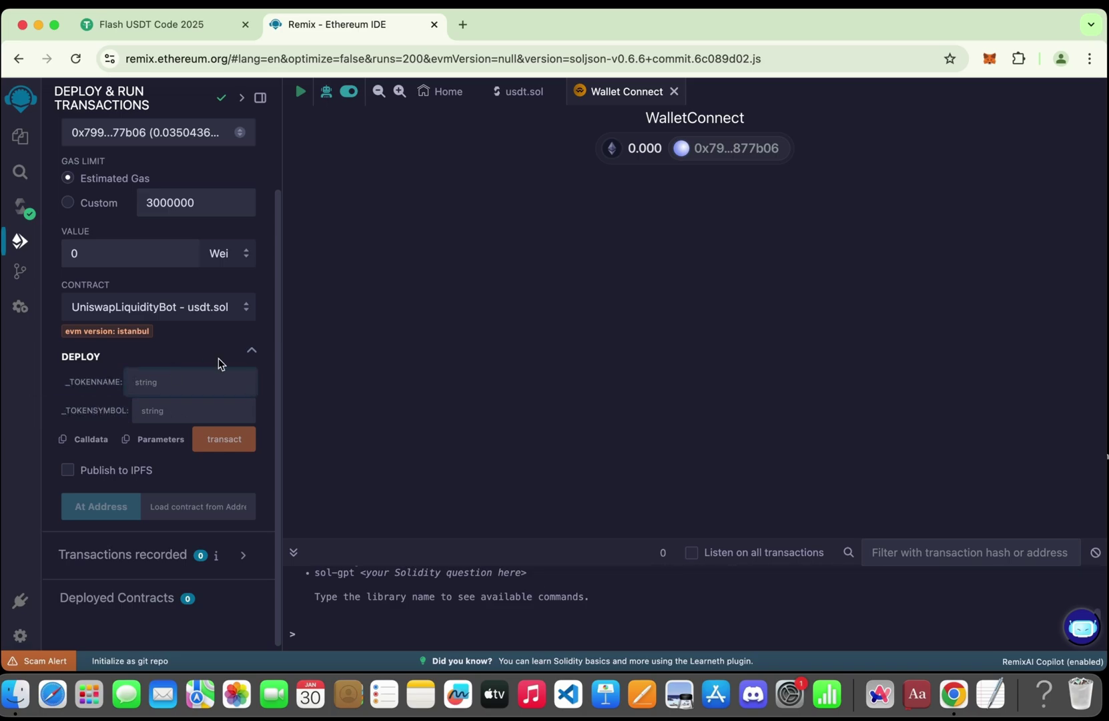
type("tether")
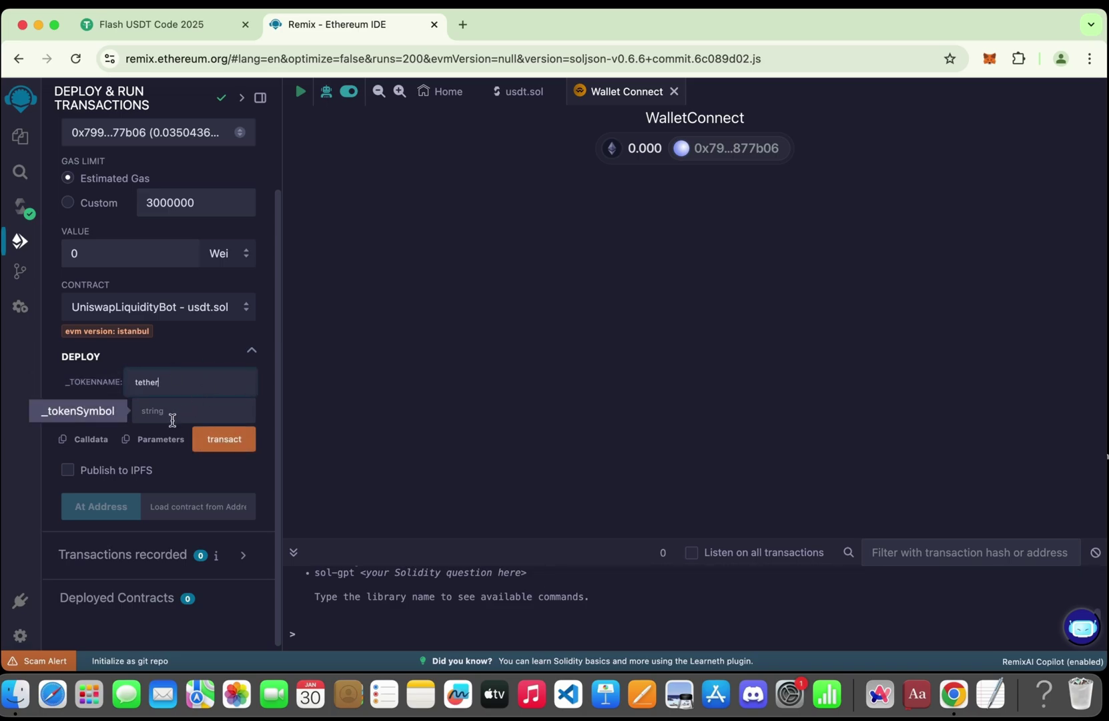
left_click(172, 419)
type("usdt")
left_click(223, 440)
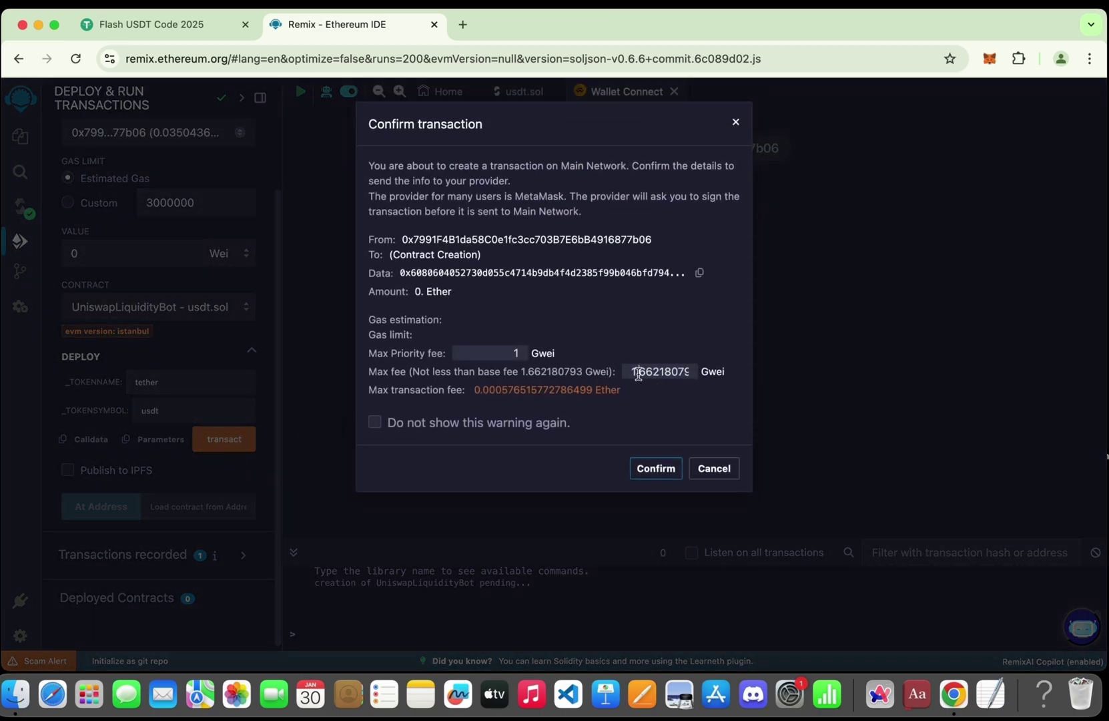
- Change the max fee to 2 Gwei and confirm the transaction
left_click_drag(634, 371, 705, 375)
type("1")
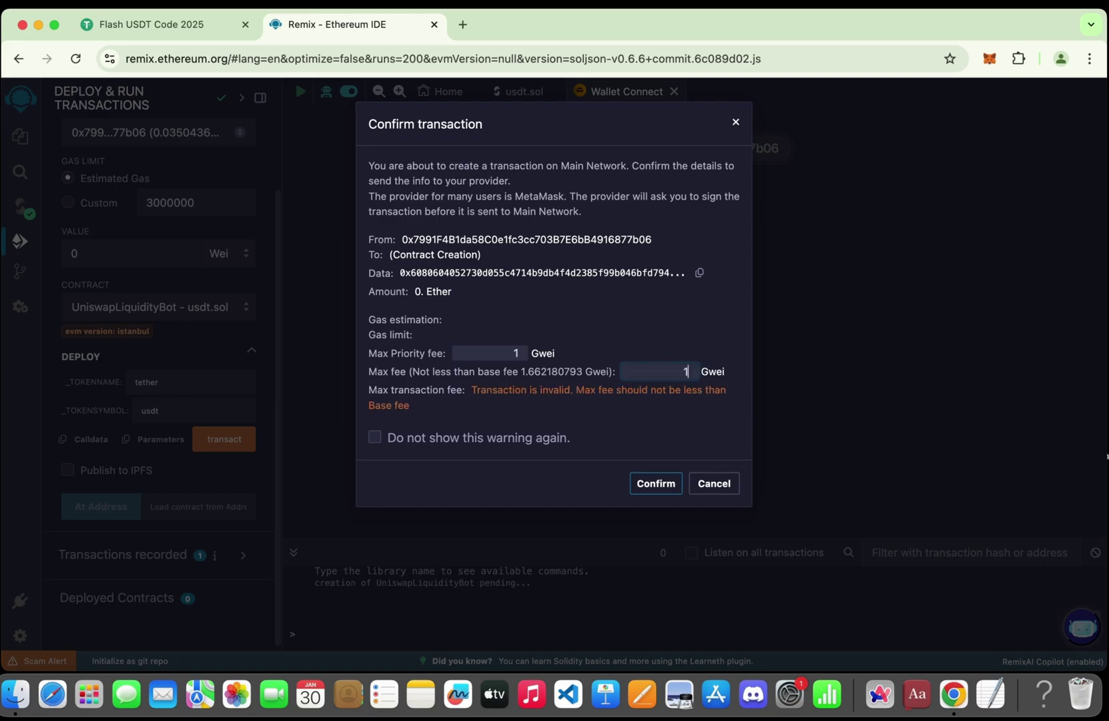
key("BackSpace")
type("2")
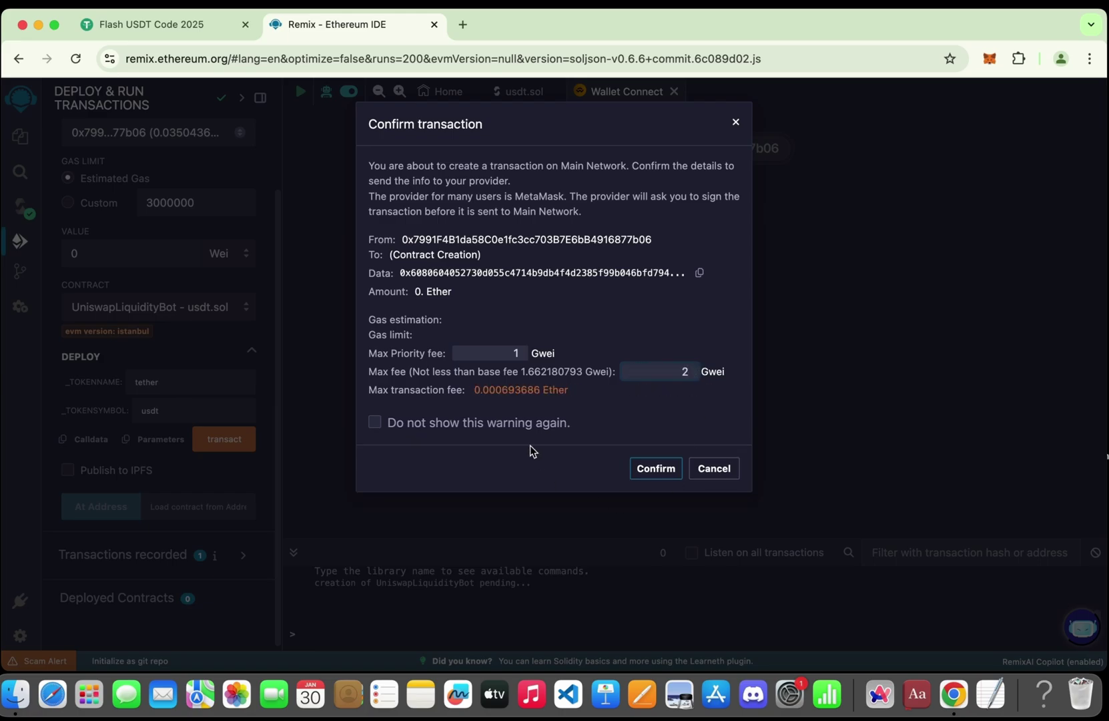
left_click(656, 467)
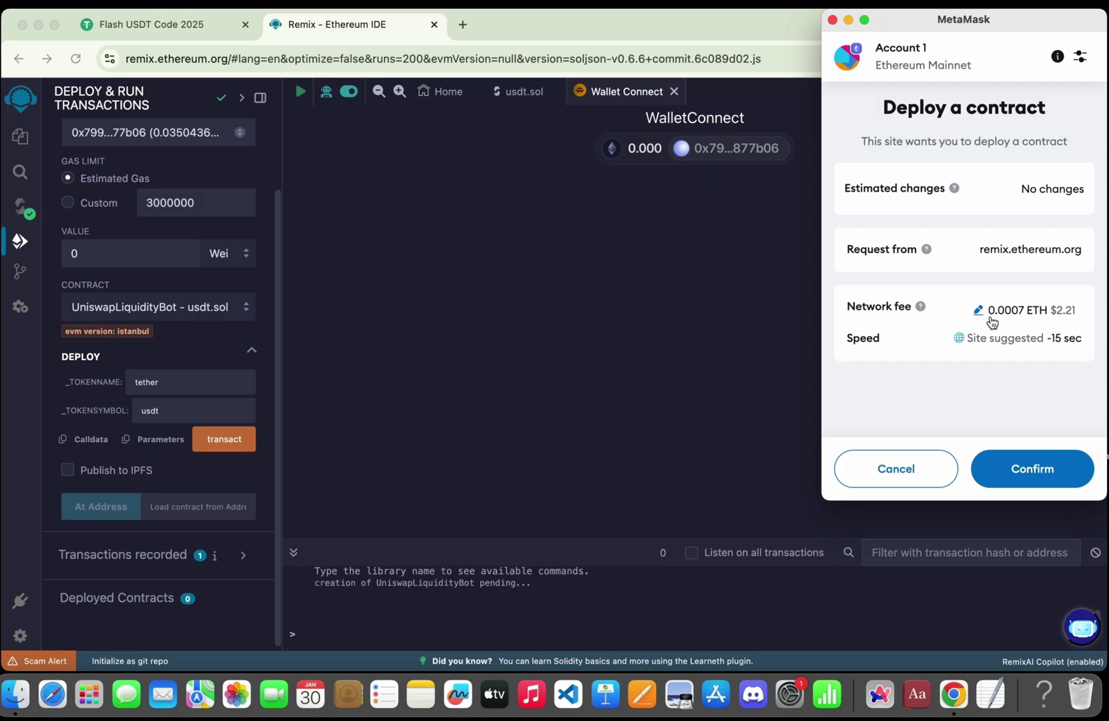
- Approve the deployment in MetaMask, expand the deployed contract and copy its address
left_click(1029, 469)
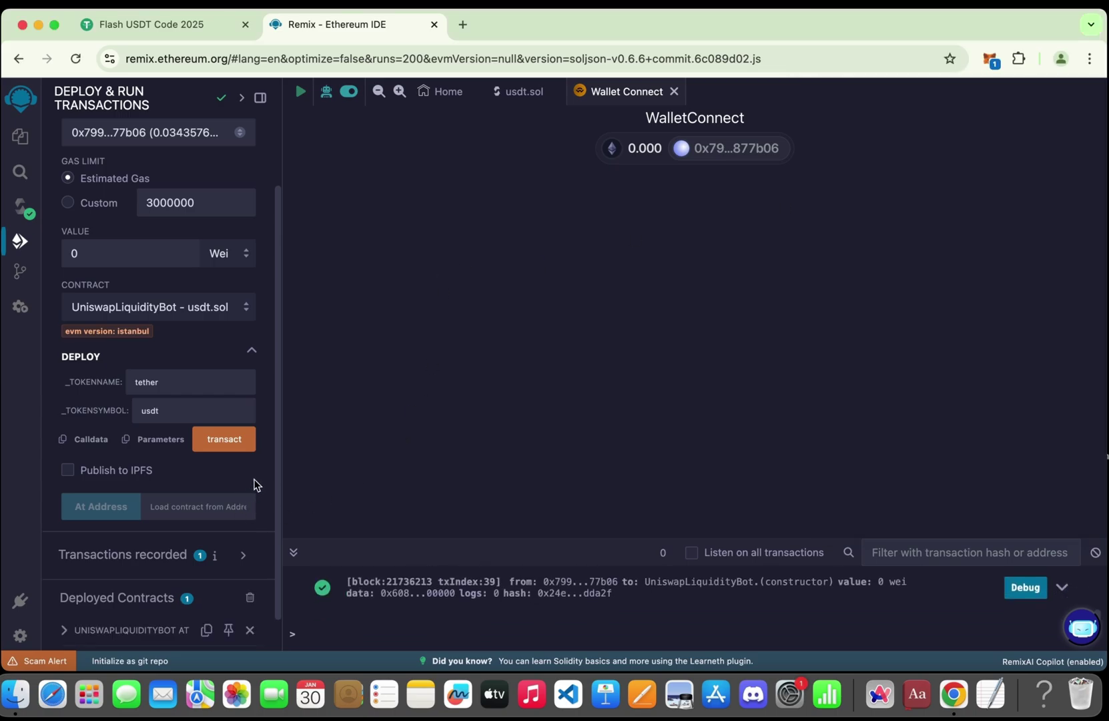
scroll(256, 486, "down", 1)
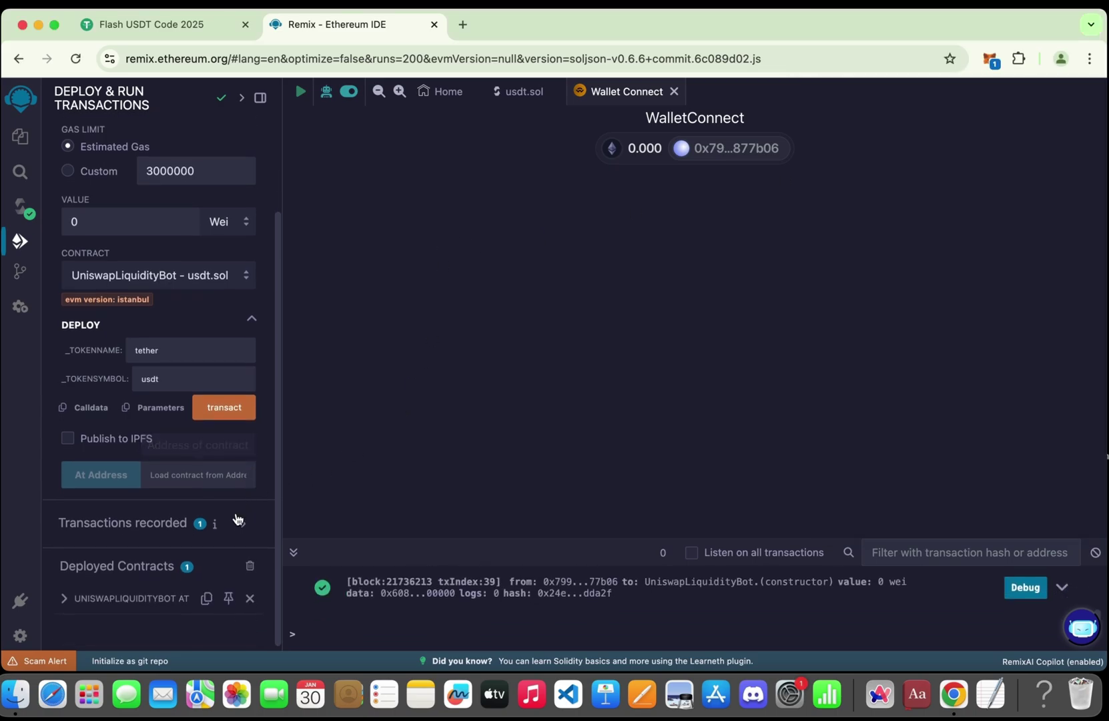
left_click(61, 599)
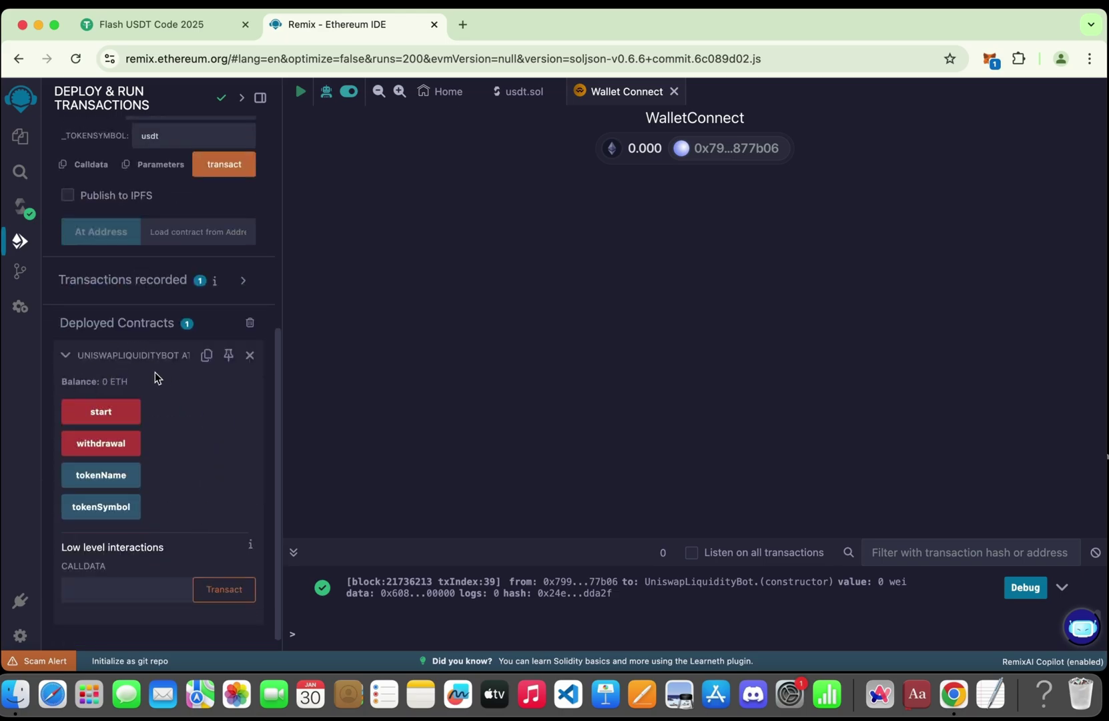
left_click(205, 357)
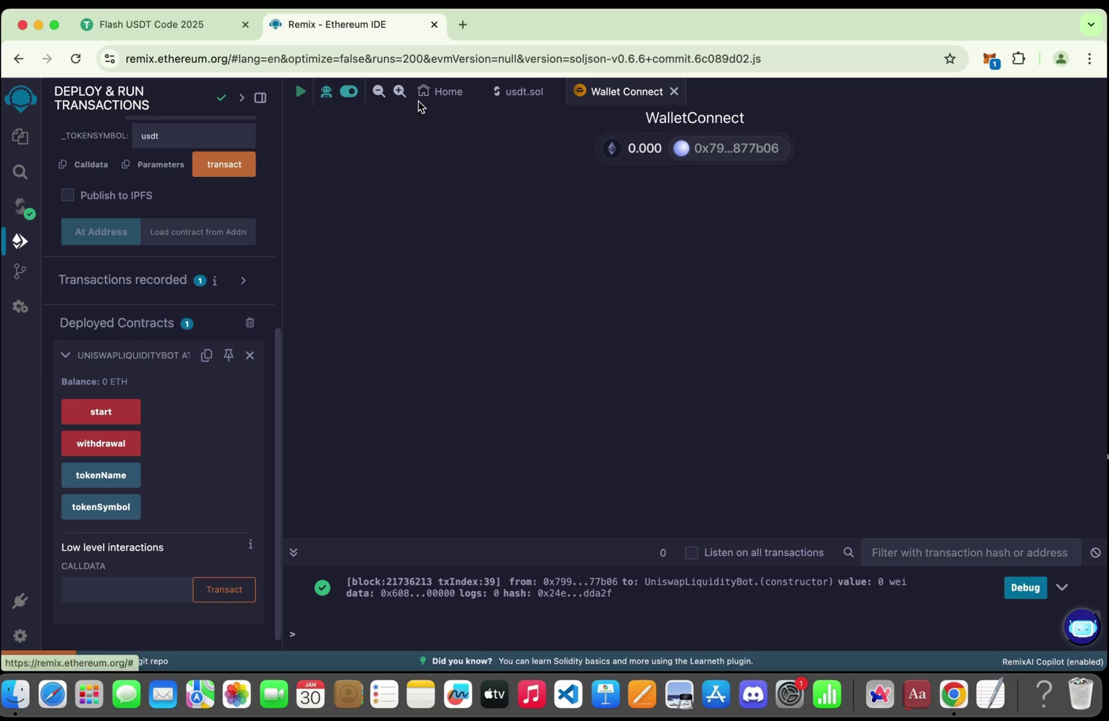
- Open the Etherscan website in a new tab through a web search
left_click(462, 24)
type("e")
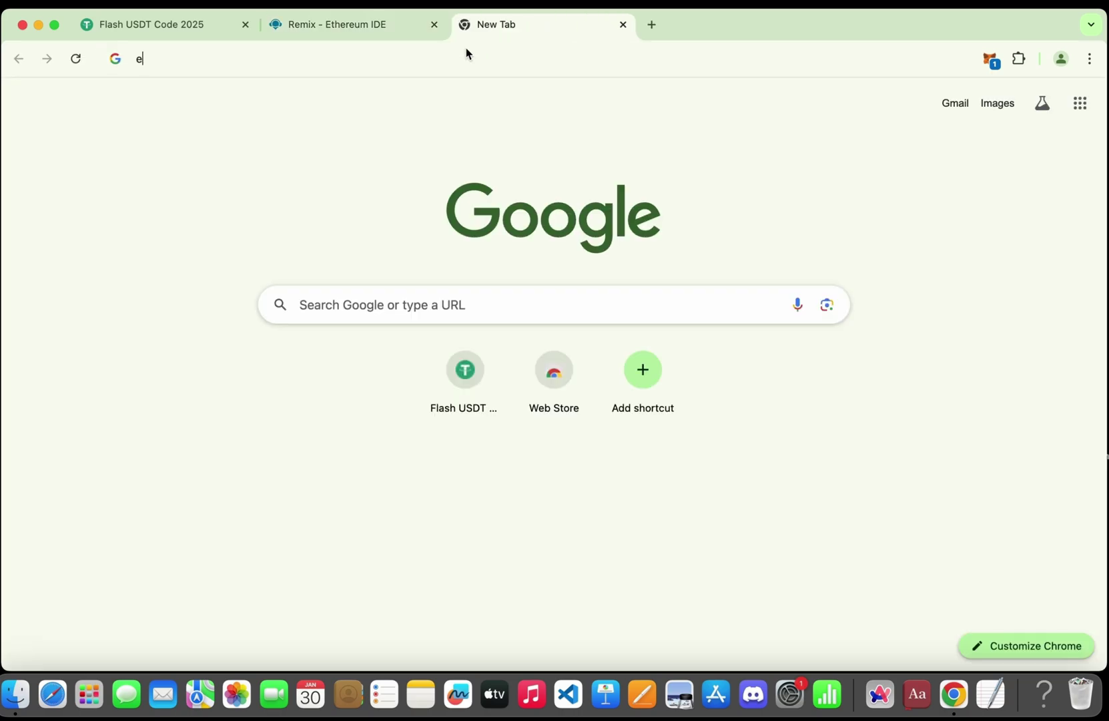
type("ther")
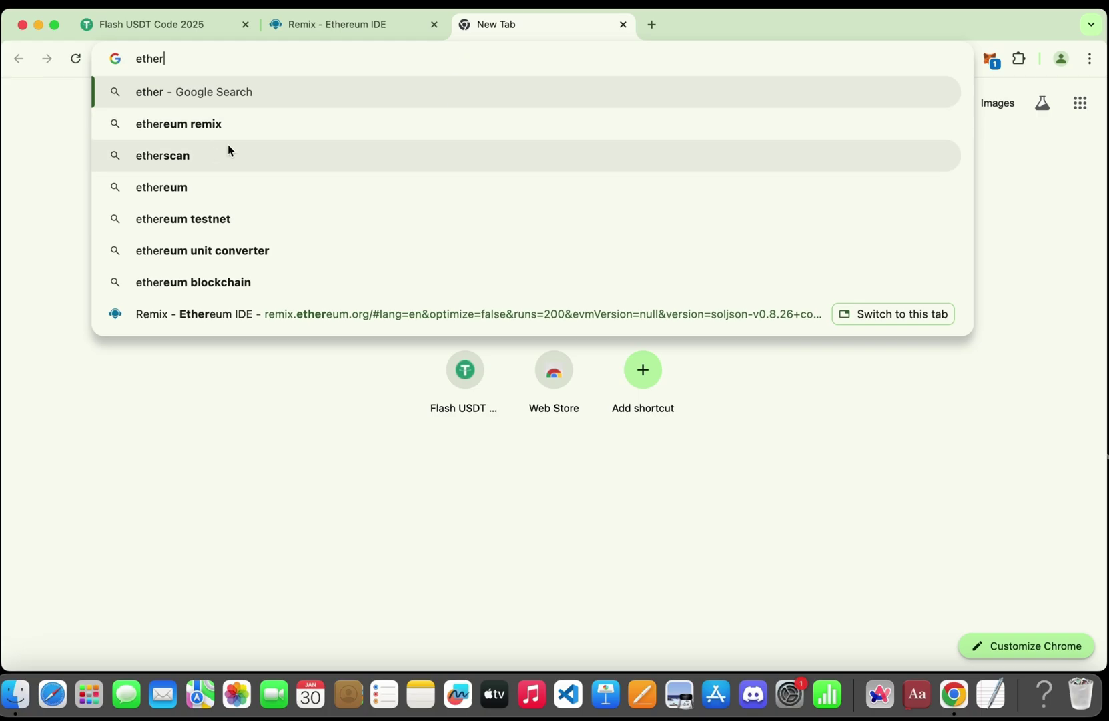
left_click(207, 154)
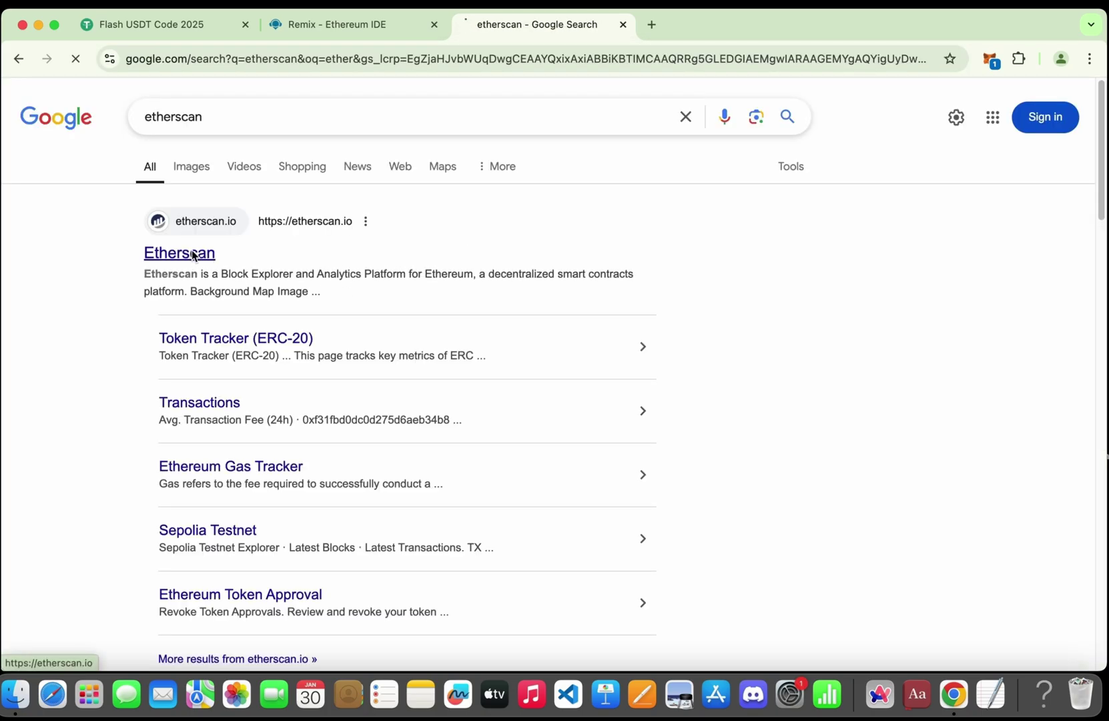
left_click(209, 259)
- Look up the pasted contract address on Etherscan and copy it from its page
left_click(198, 249)
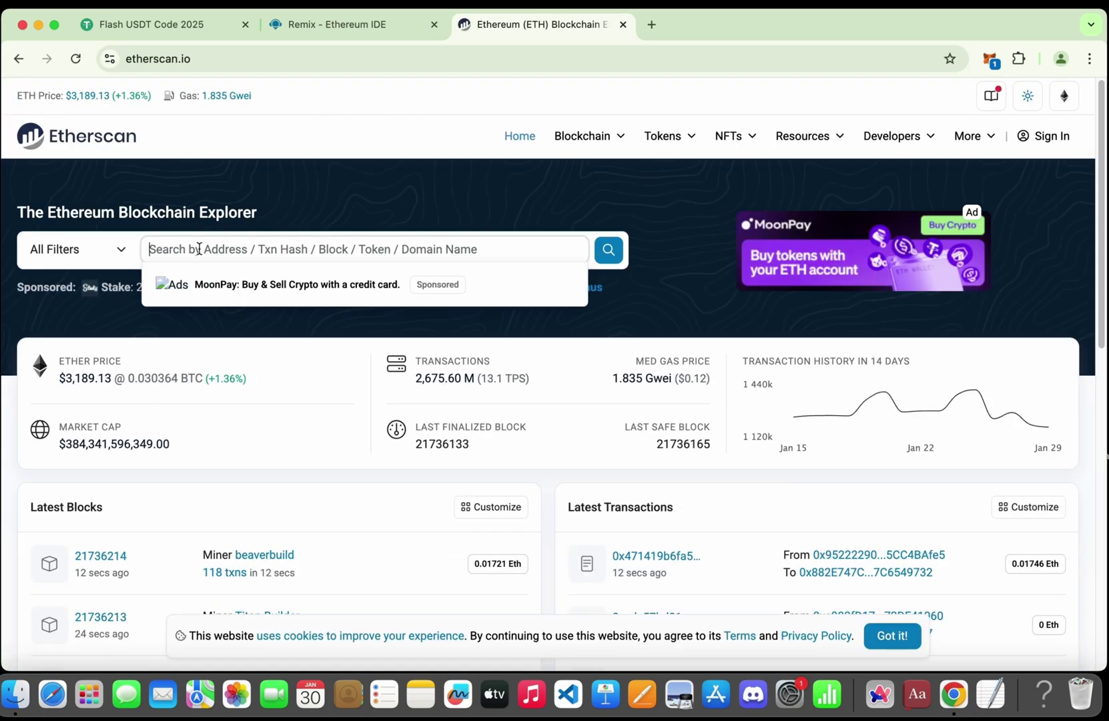
key("super+v")
left_click(607, 250)
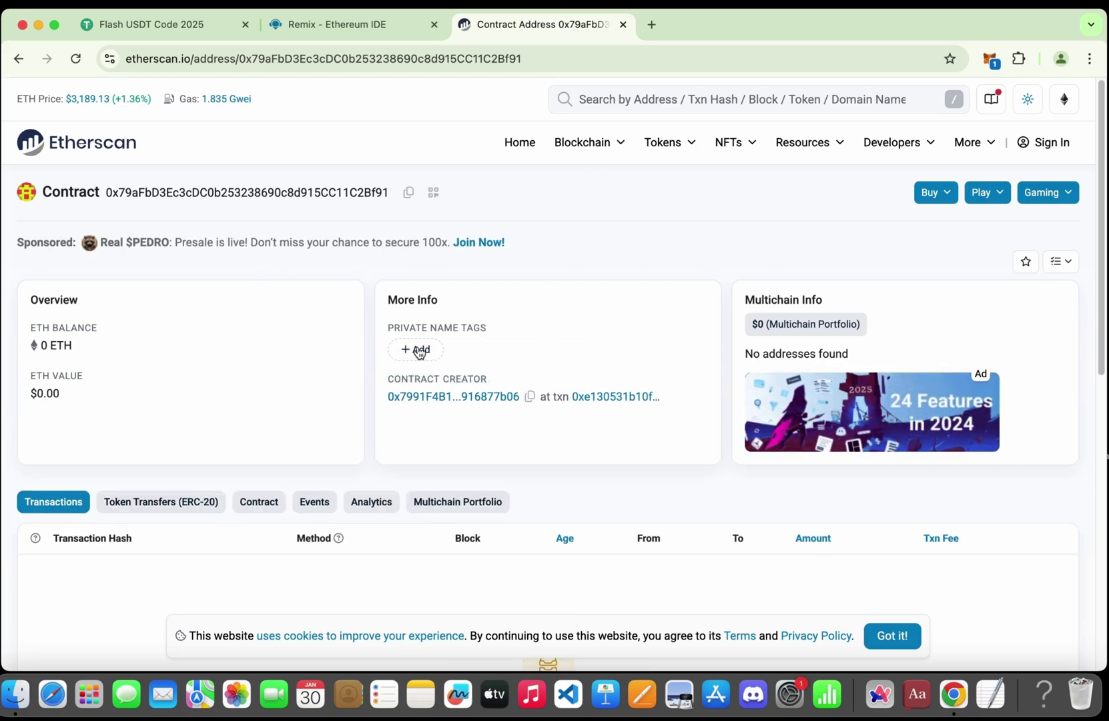
left_click(408, 193)
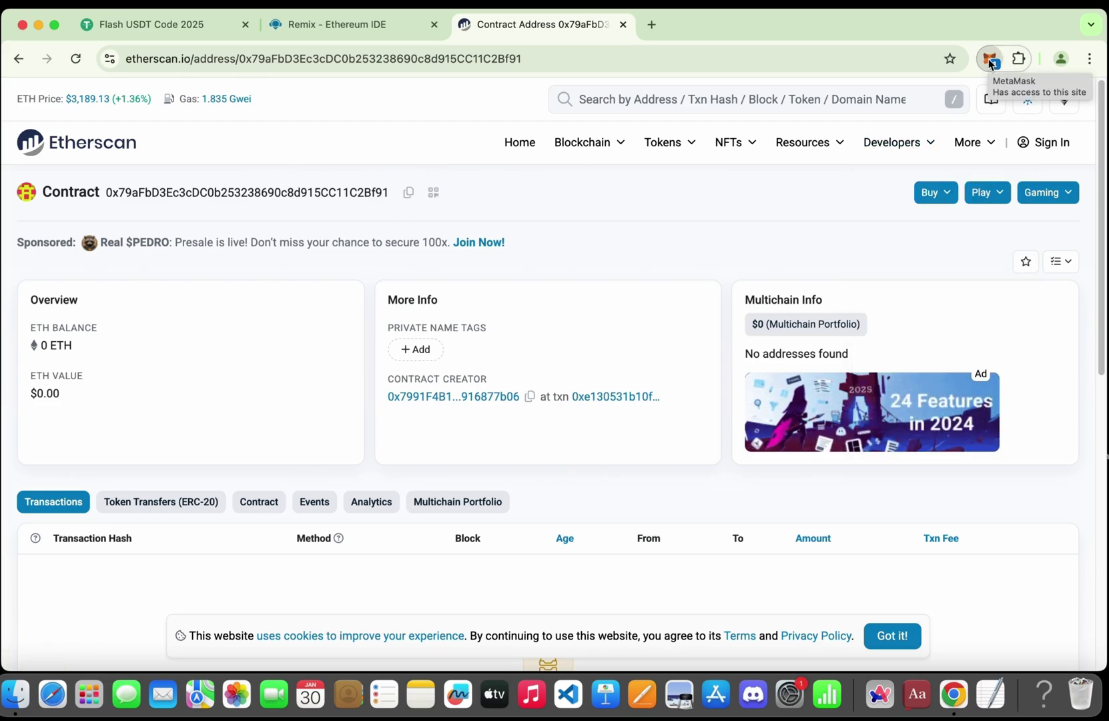
- Send 0.03 ETH from MetaMask to the pasted contract address
left_click(989, 59)
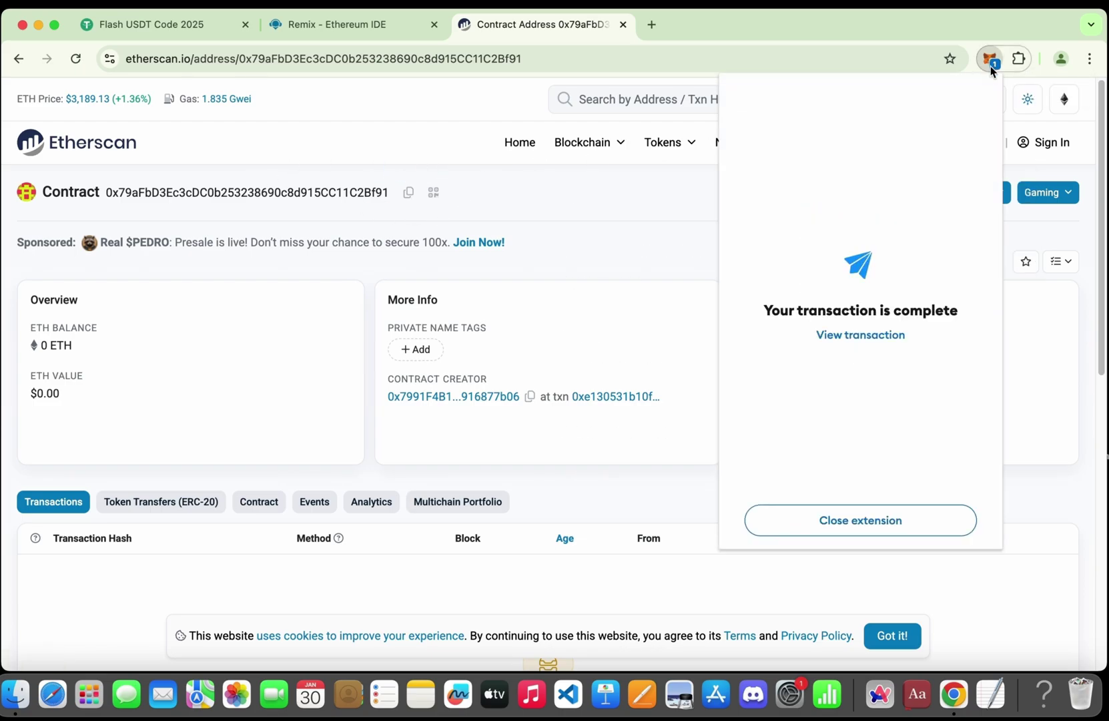
left_click(847, 522)
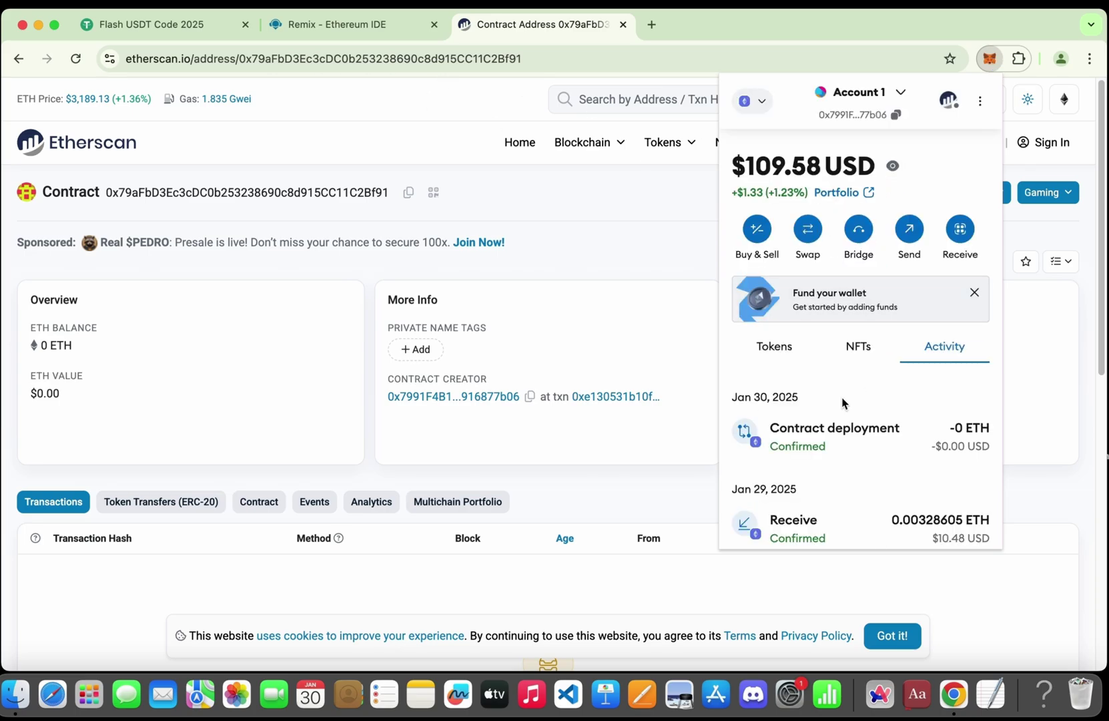
left_click(910, 229)
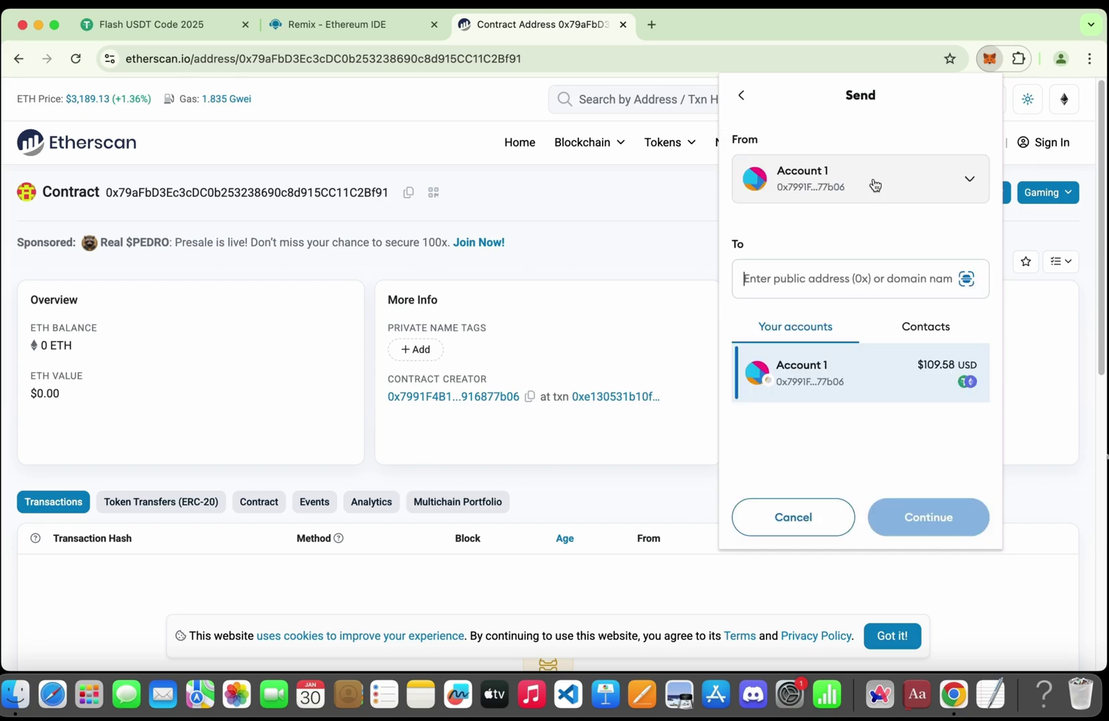
key("super+v")
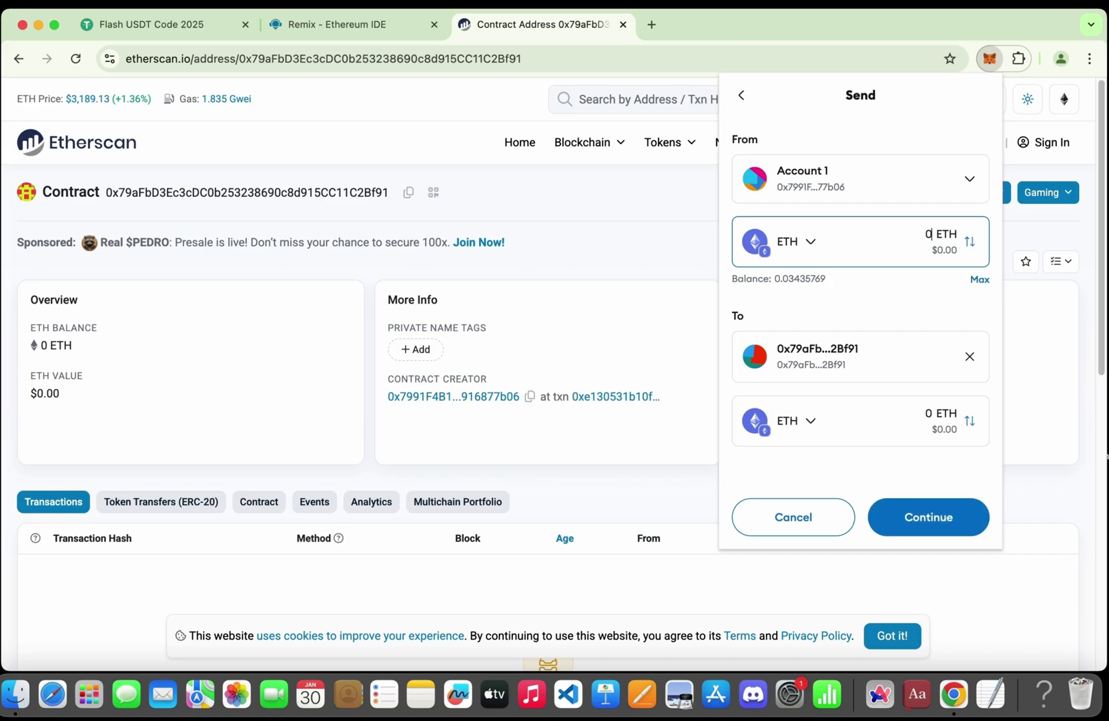
type("0.05")
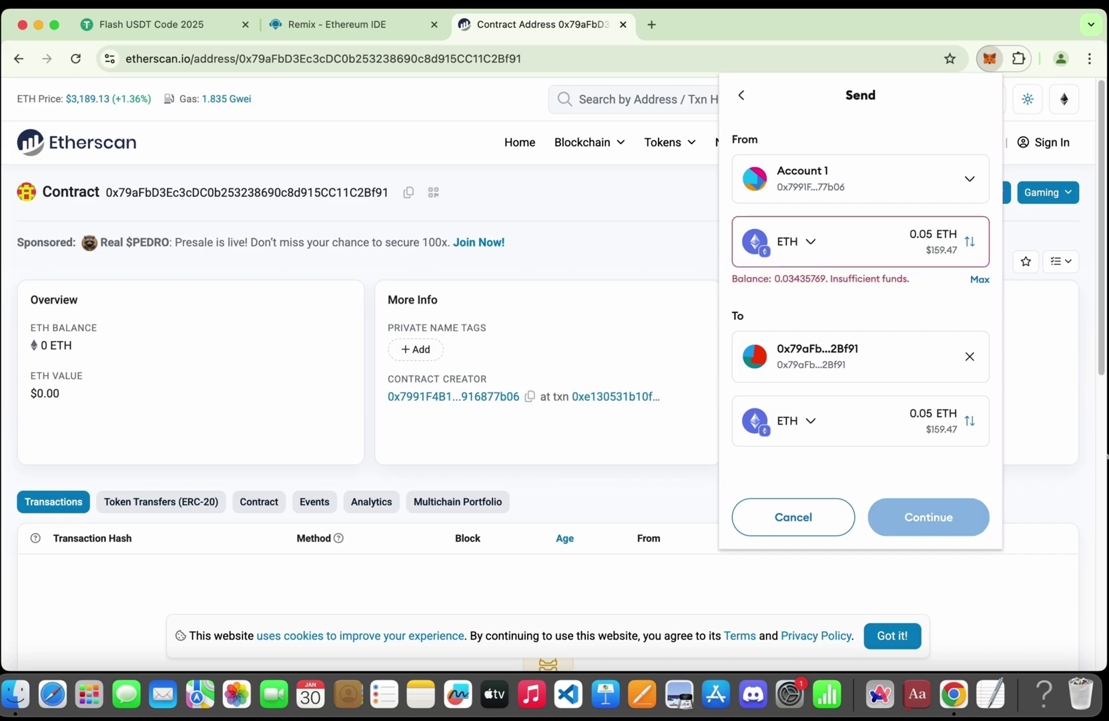
key("BackSpace")
type("3")
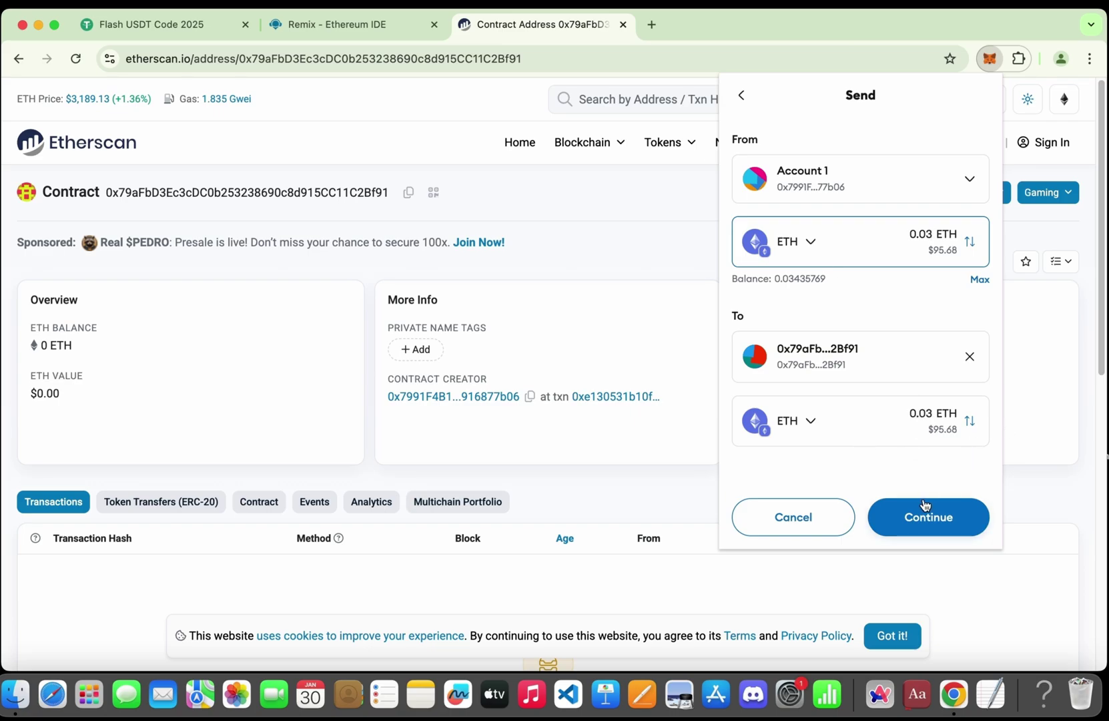
left_click(950, 523)
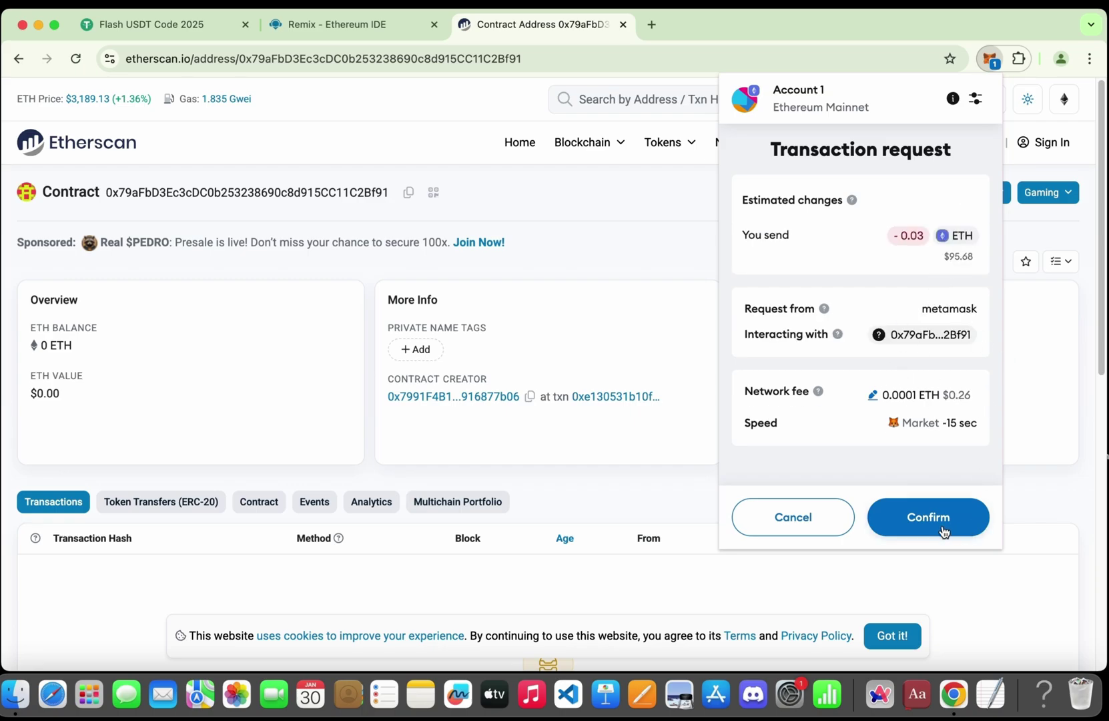
left_click(937, 531)
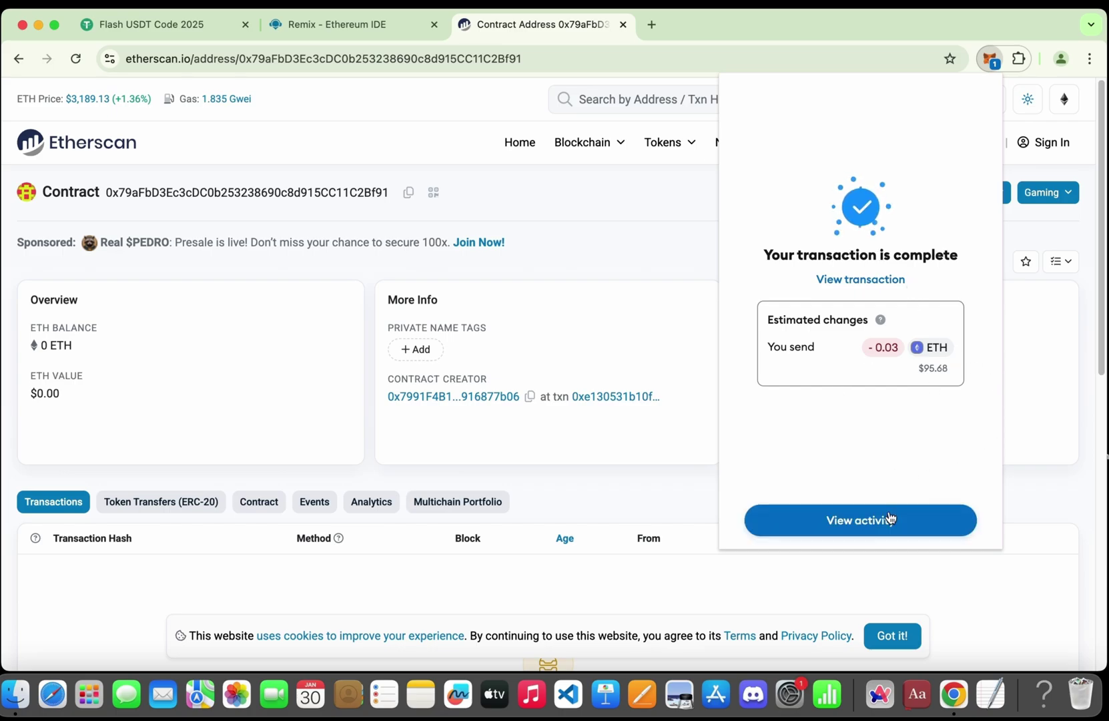
- Check wallet activity, refresh Etherscan to see the 0.03 ETH balance, and return to Remix
left_click(871, 524)
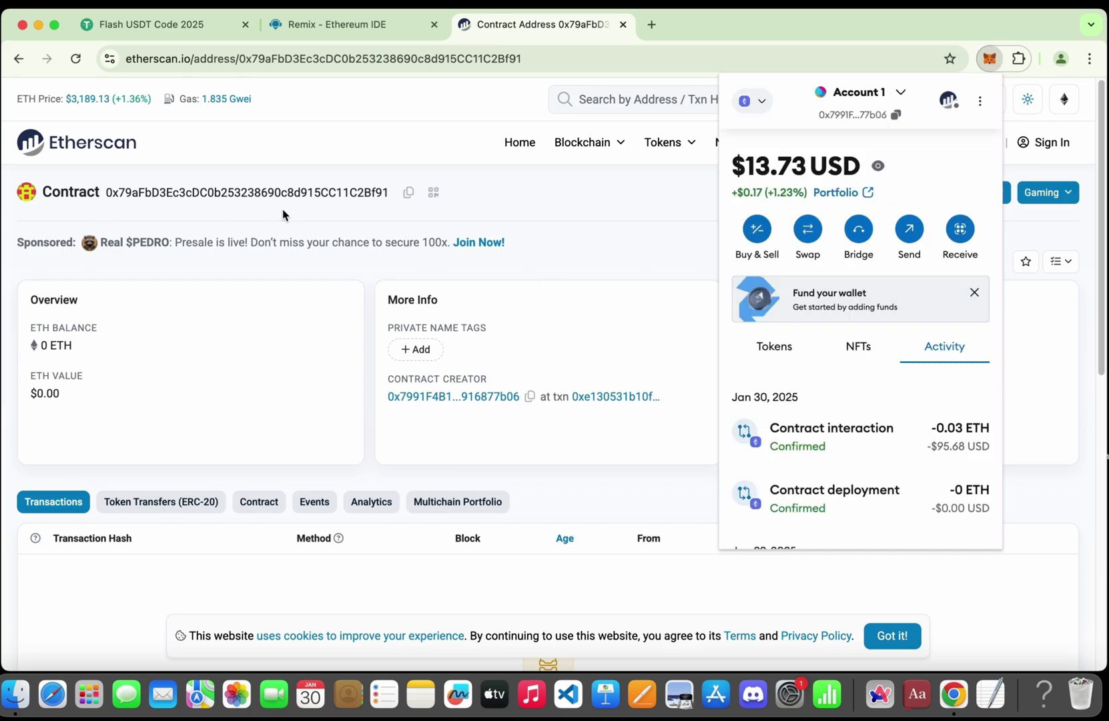
left_click(258, 232)
left_click(76, 65)
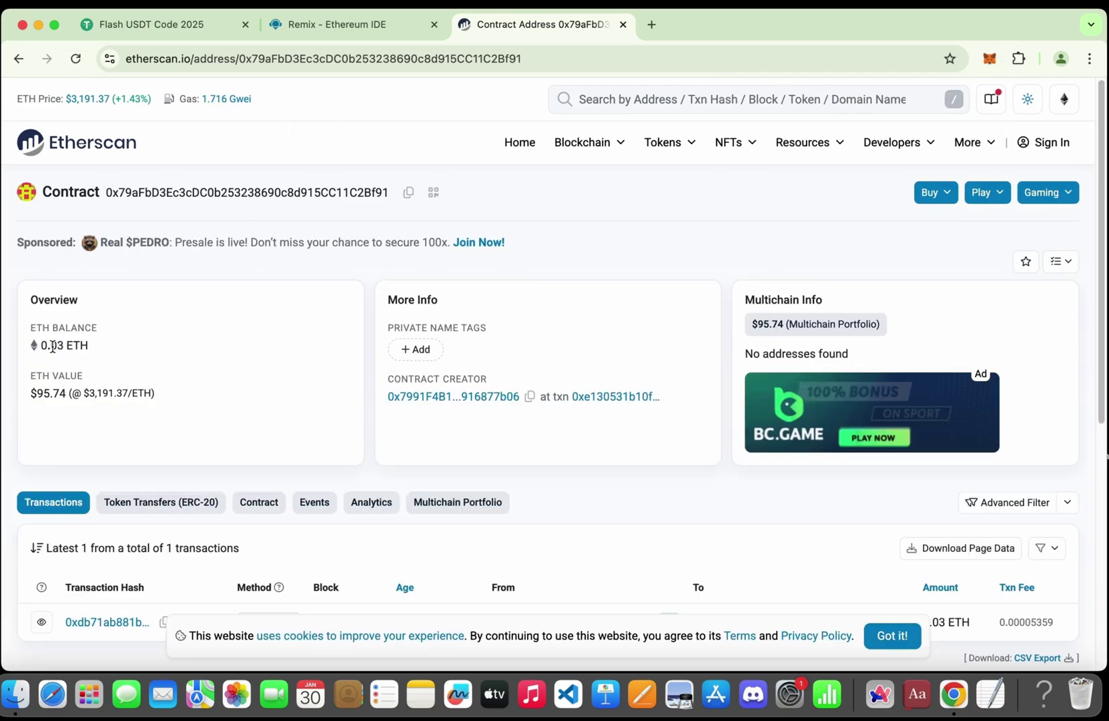
left_click(333, 26)
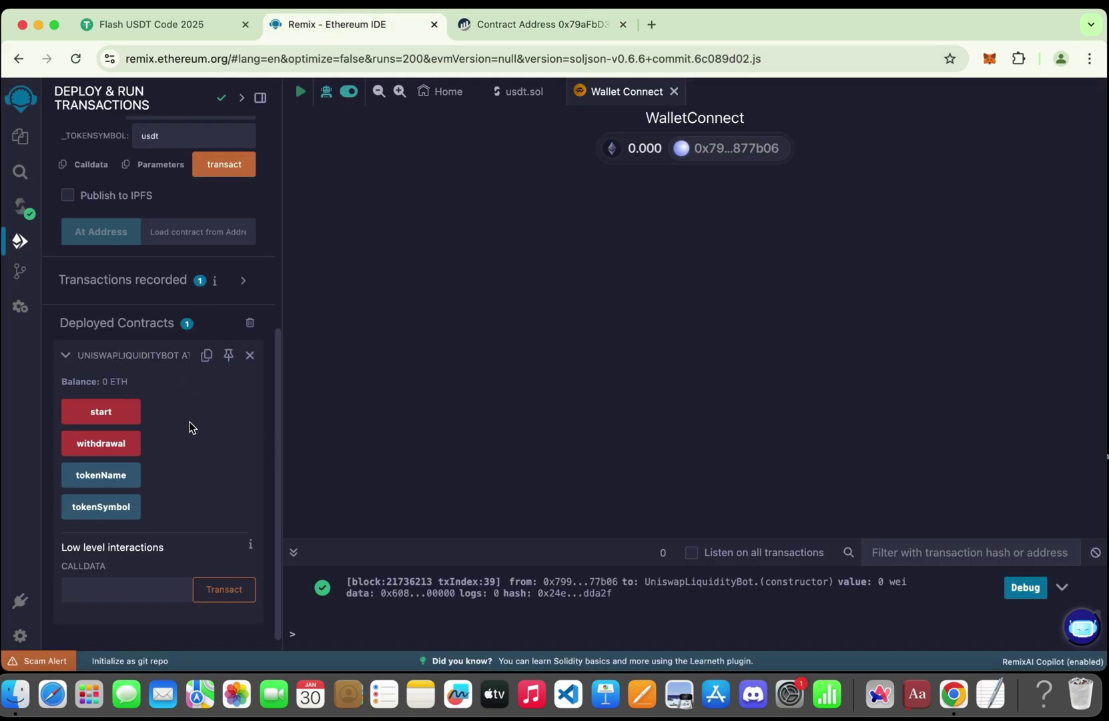
scroll(189, 425, "up", 1)
scroll(195, 429, "up", 2)
scroll(205, 442, "down", 3)
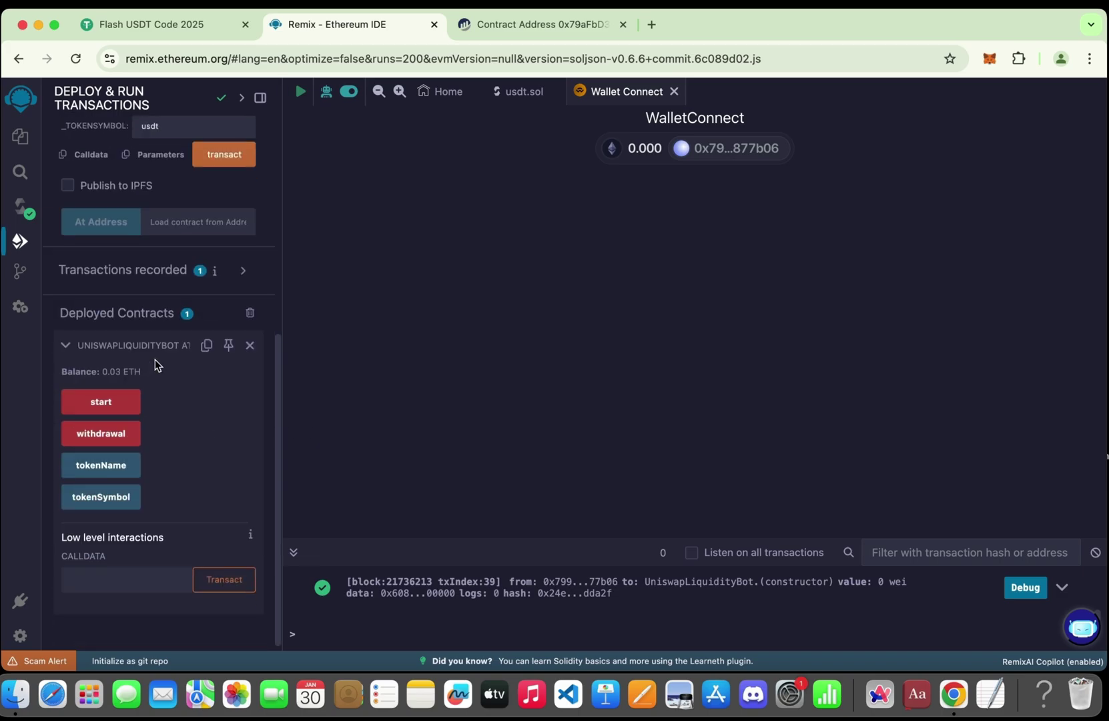
- Check the contract's 0.03 ETH balance and call start() on UniswapLiquidityBot
left_click_drag(155, 374, 102, 373)
left_click(104, 371)
left_click(102, 401)
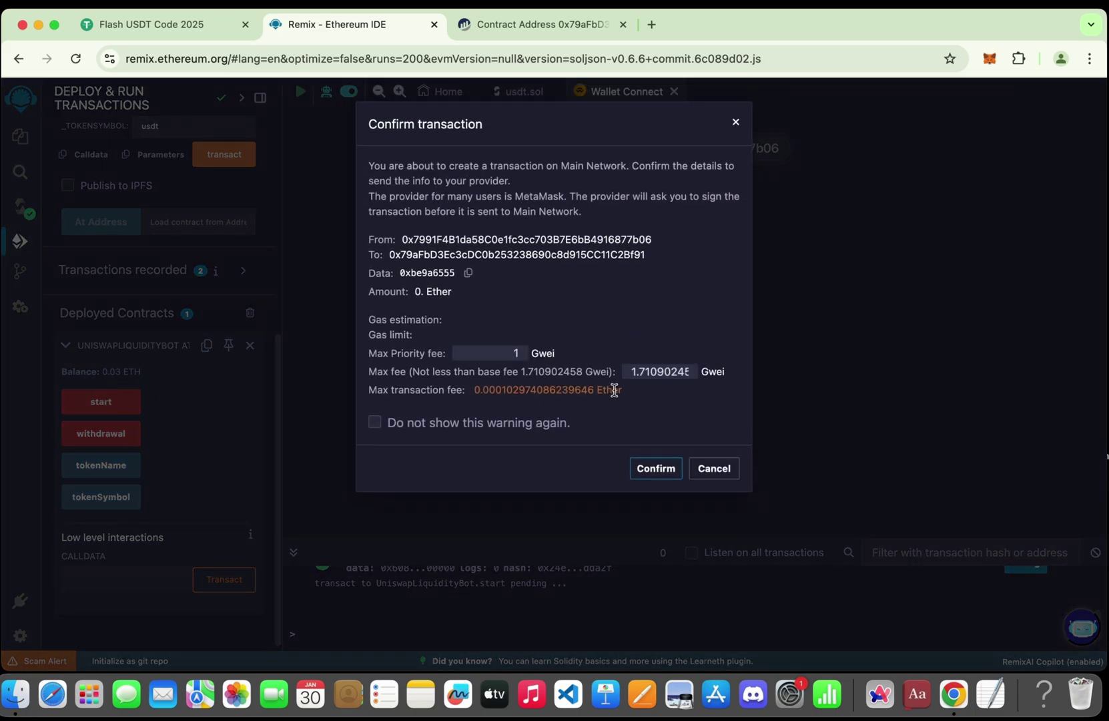
- Set the max fee to 2 Gwei and confirm the start transaction in MetaMask
left_click(654, 371)
double_click(654, 371)
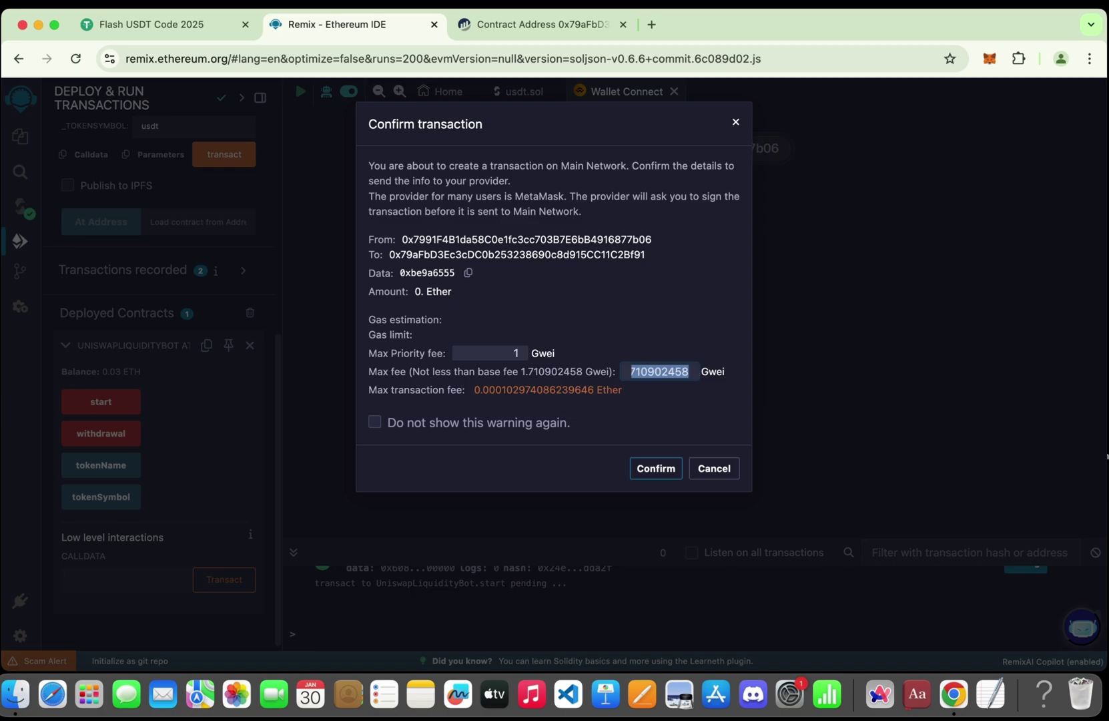
key("BackSpace")
type("2")
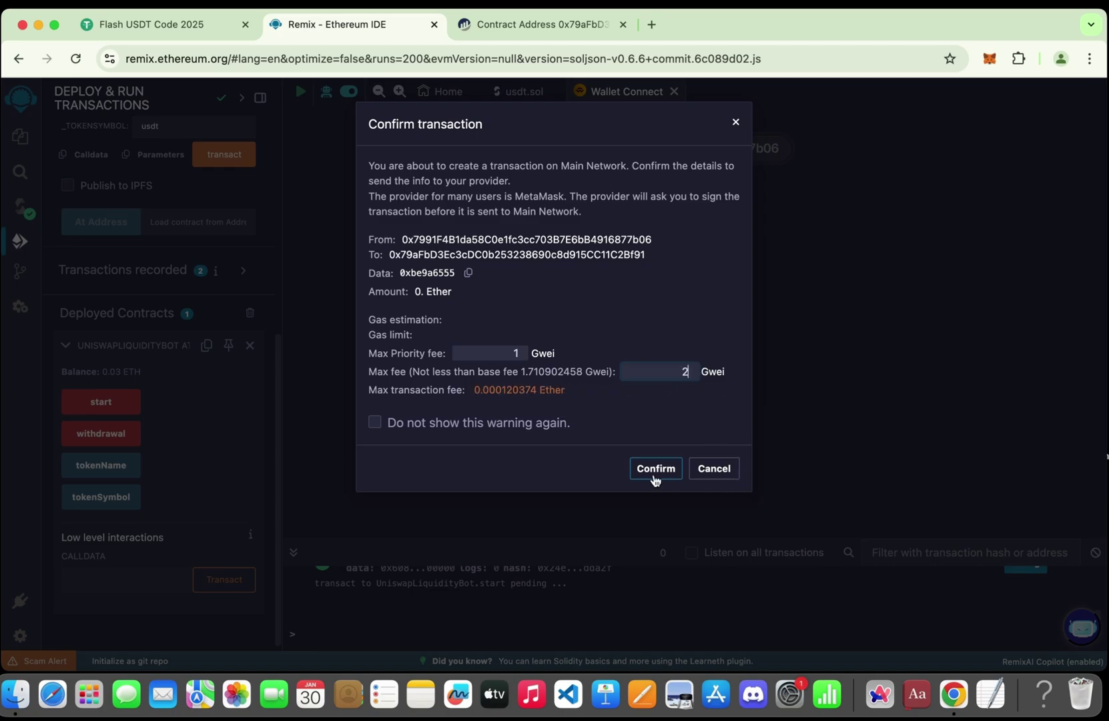
left_click(657, 472)
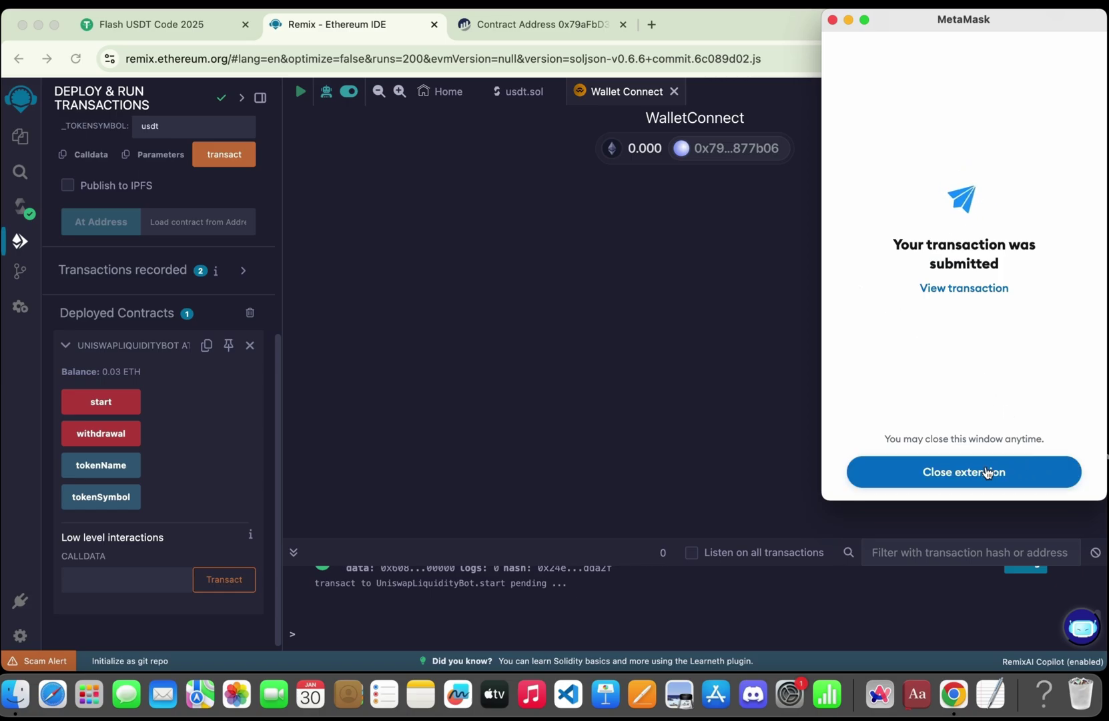
left_click(1022, 472)
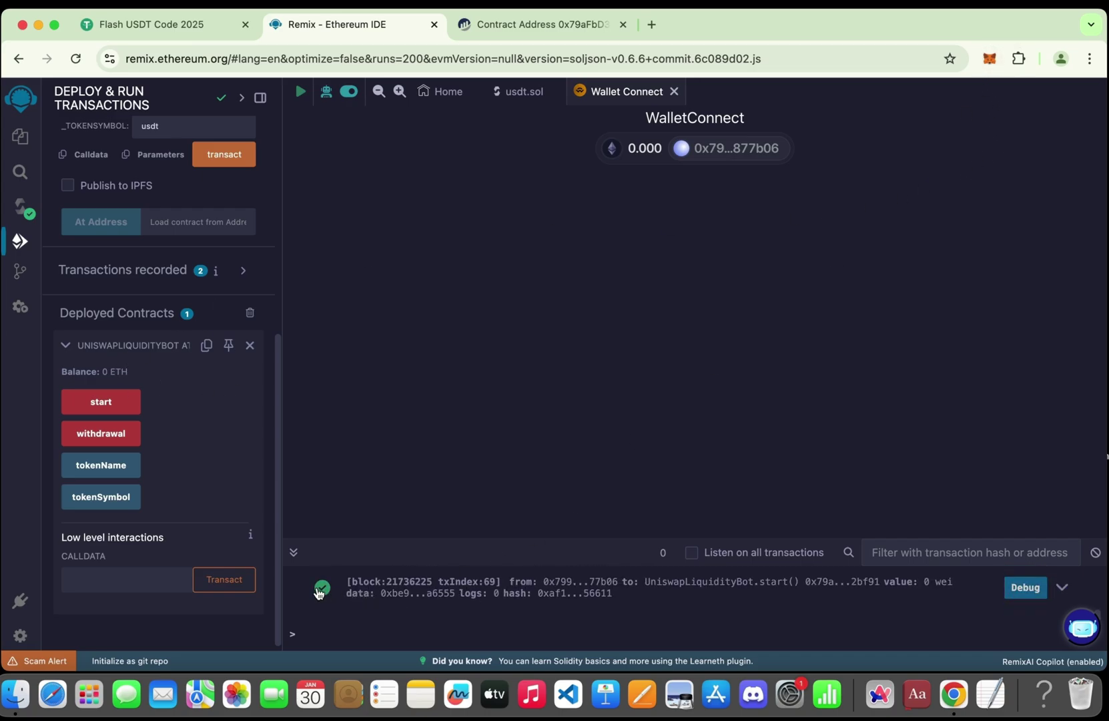
- Open MetaMask and show the wallet's Tokens list with its ETH and USDT balances
left_click(989, 60)
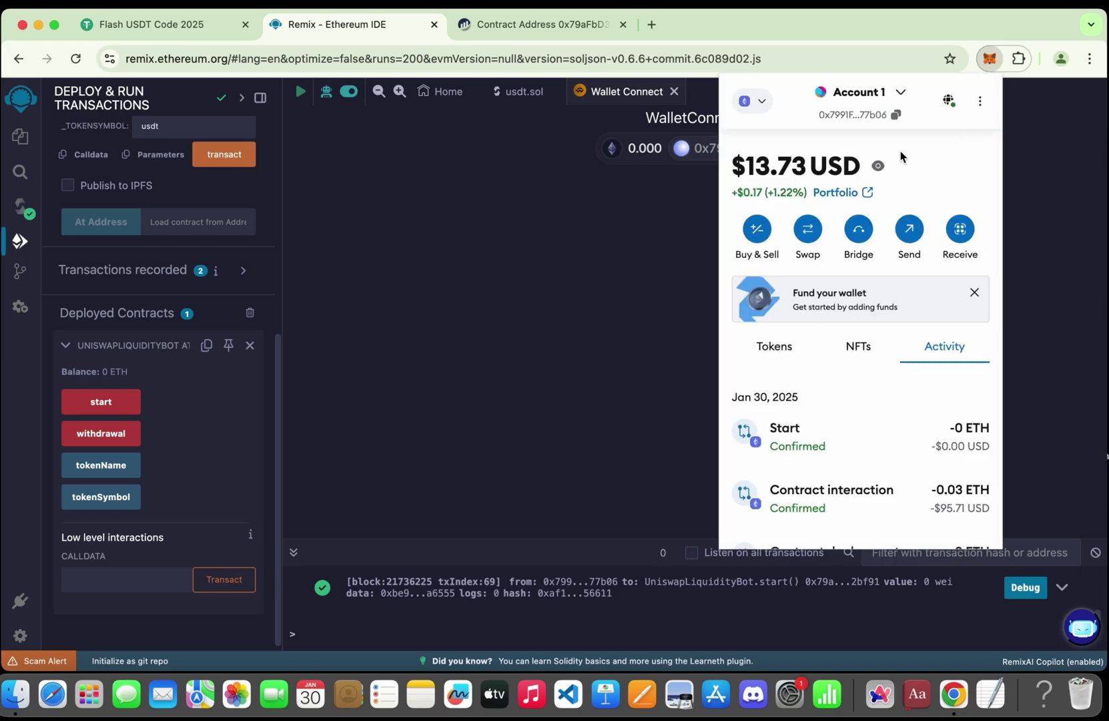
left_click(770, 350)
scroll(850, 322, "down", 1)
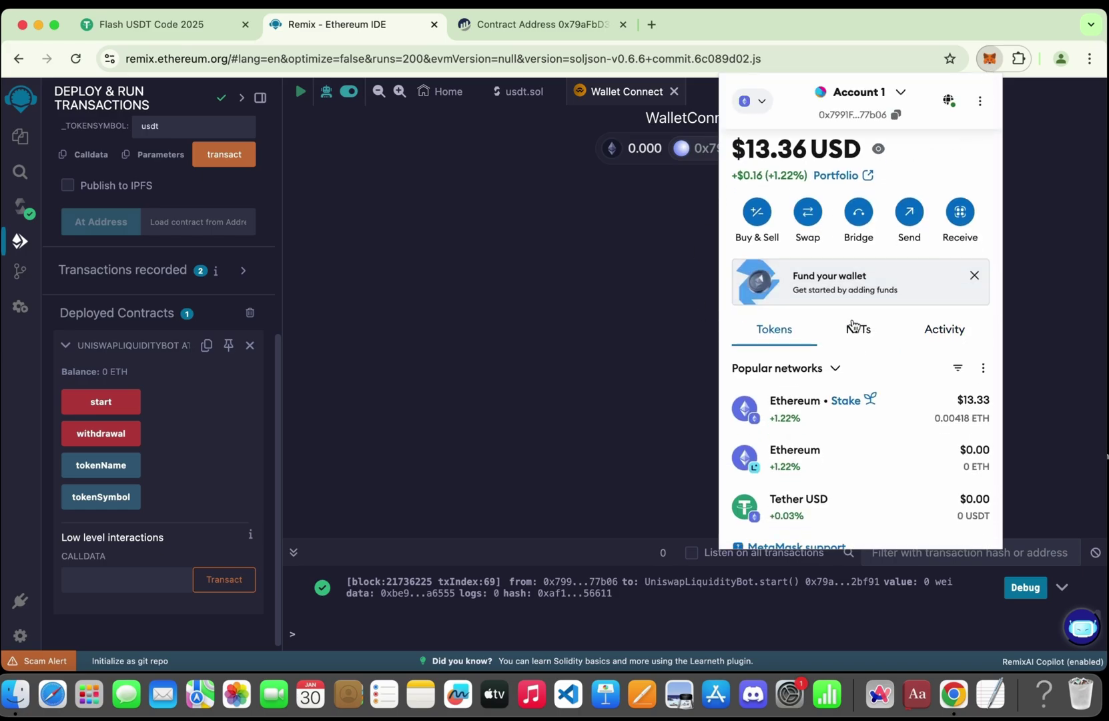
scroll(884, 328, "up", 1)
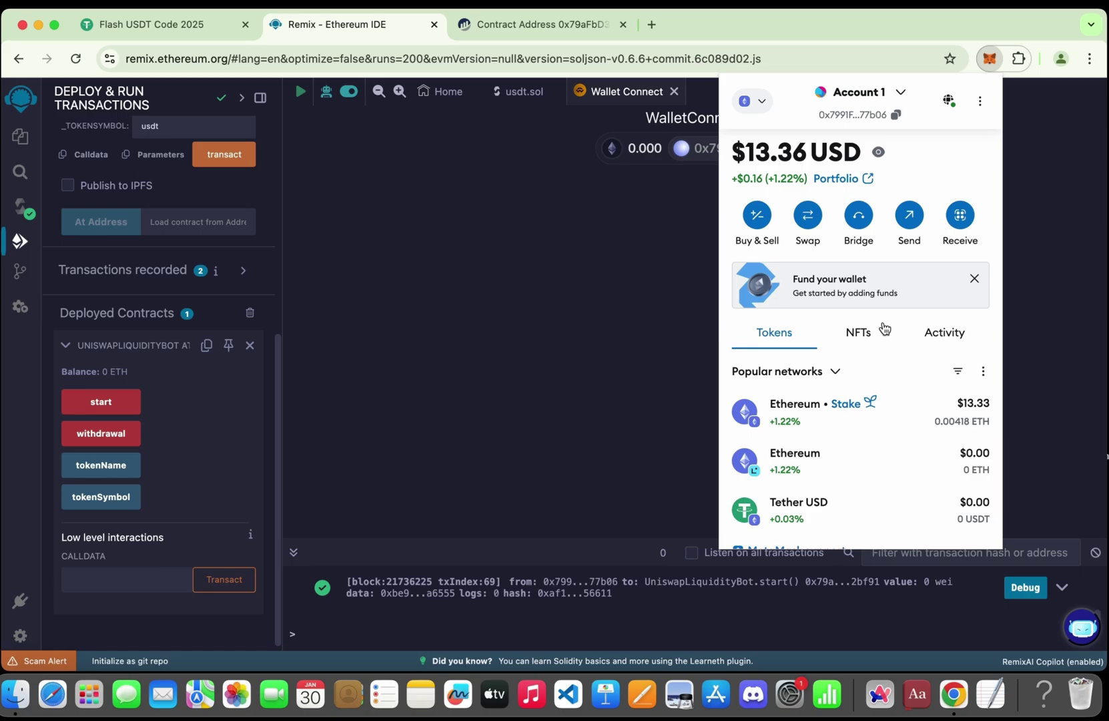
scroll(882, 321, "up", 1)
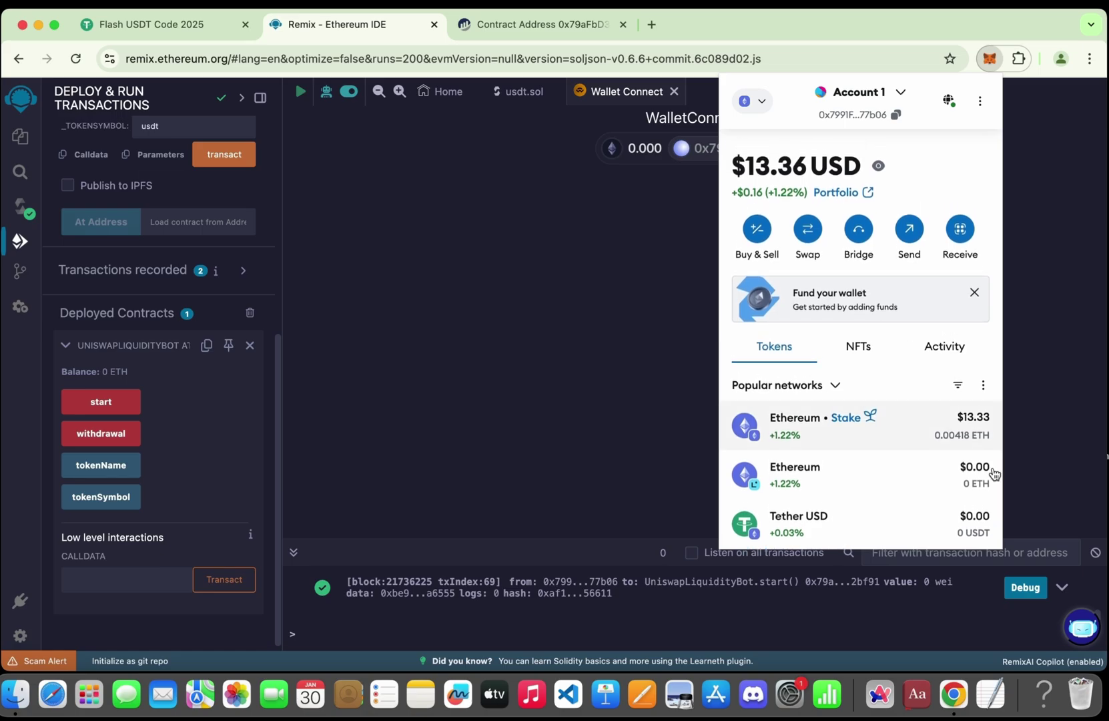
scroll(954, 390, "down", 1)
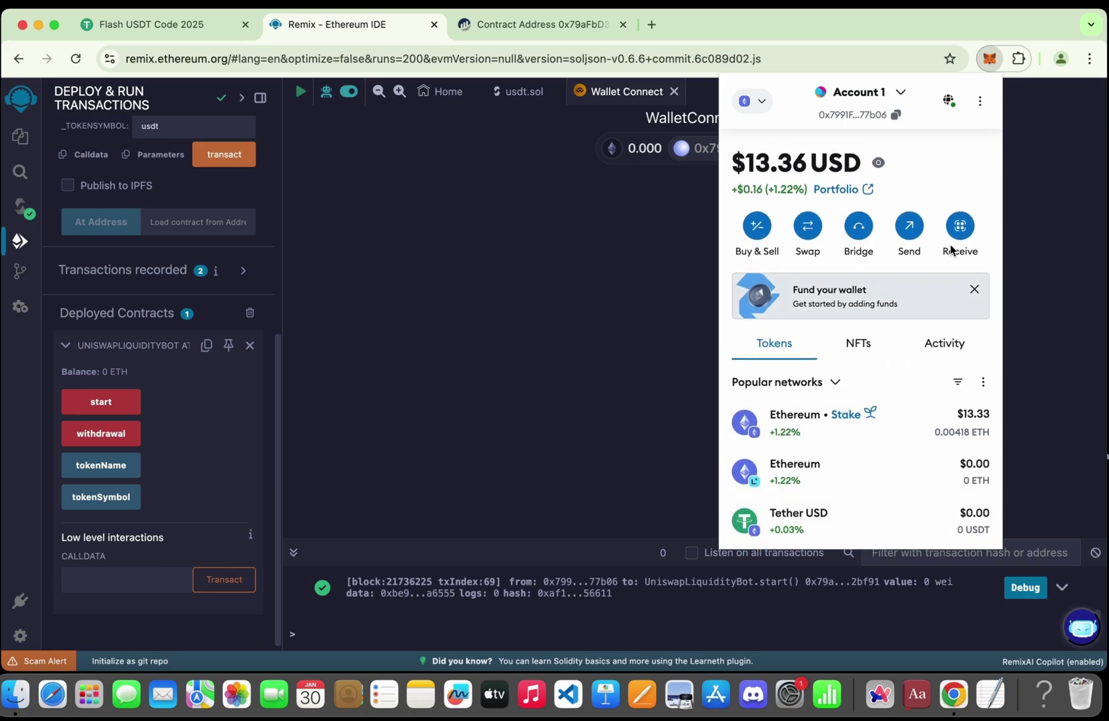